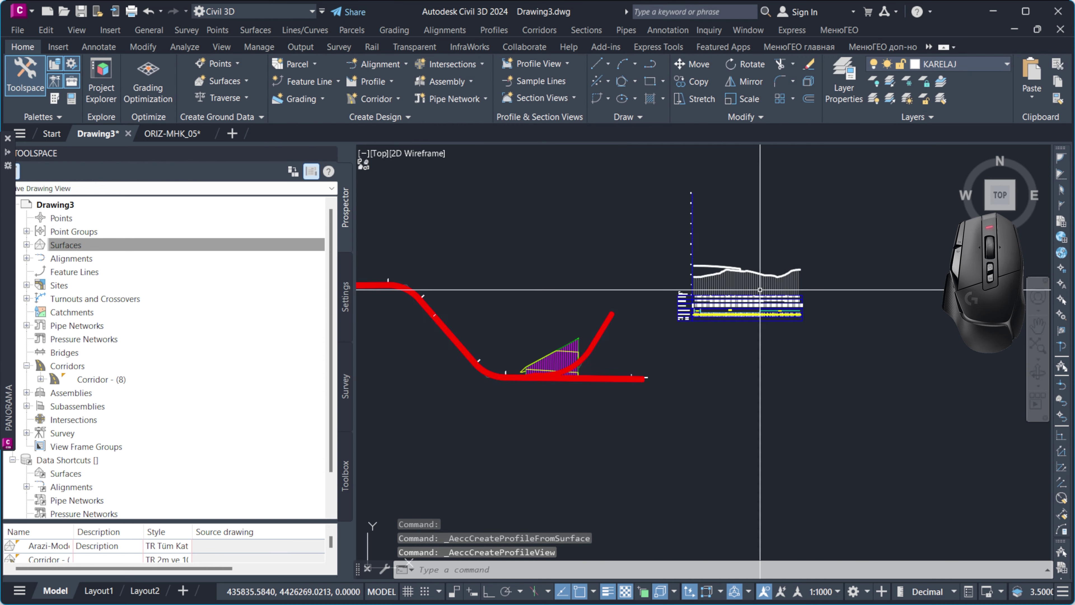
Start a layout profile named yred on the profile view of alignment y
scroll(719, 292, "up", 8)
left_click(554, 352)
scroll(569, 293, "down", 4)
key("Escape")
key("Escape")
key("Escape")
left_click(371, 82)
left_click(411, 132)
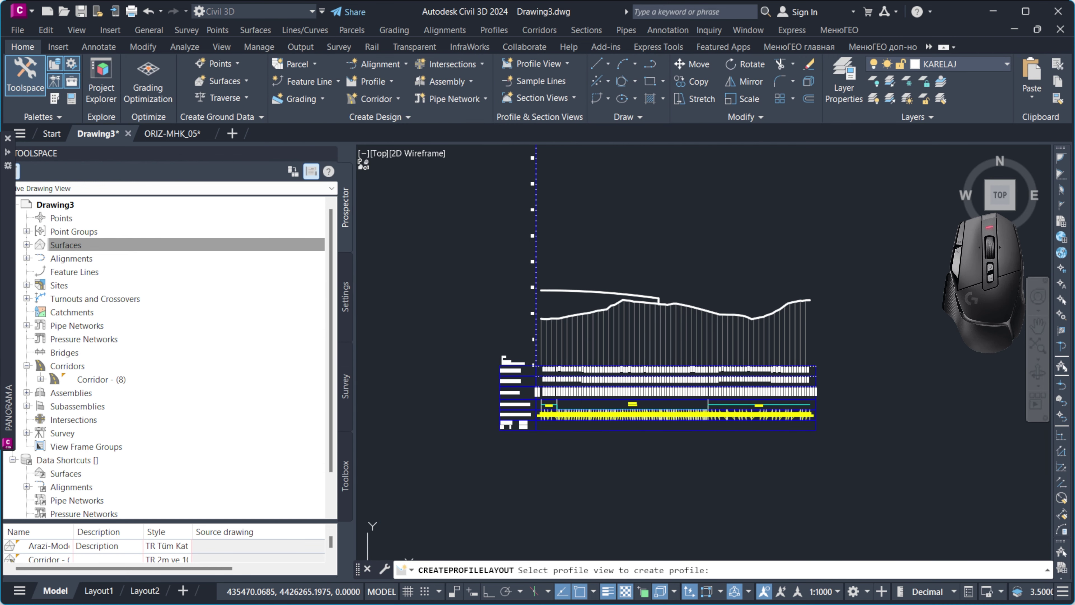
left_click(545, 314)
left_click(491, 456)
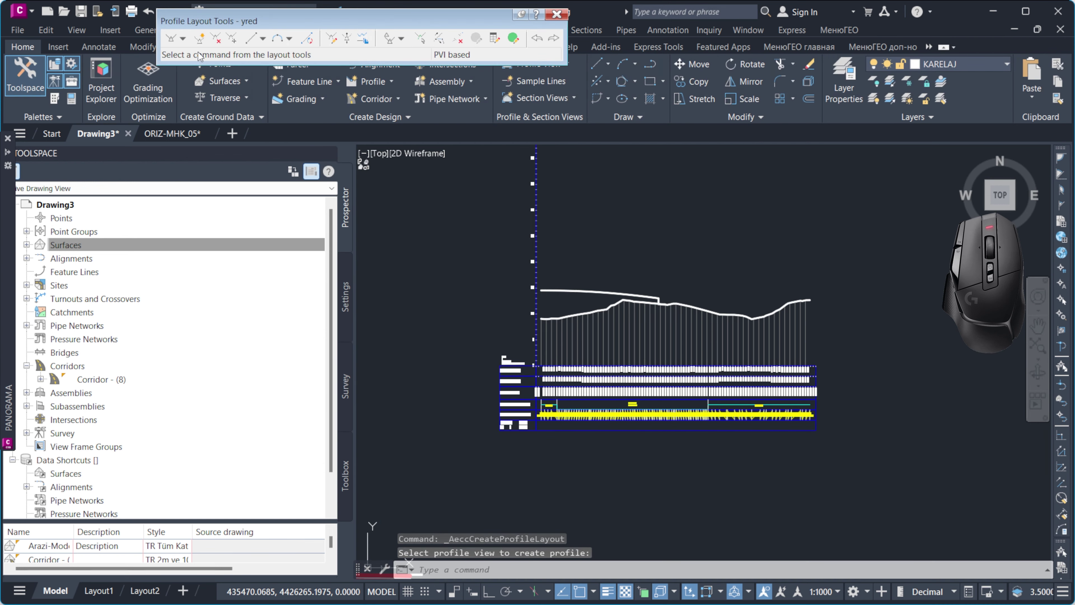
Draw the yred profile's tangents along the upper corridor surface profile, extending the last one to the end of the profile view
left_click(192, 54)
scroll(580, 304, "up", 5)
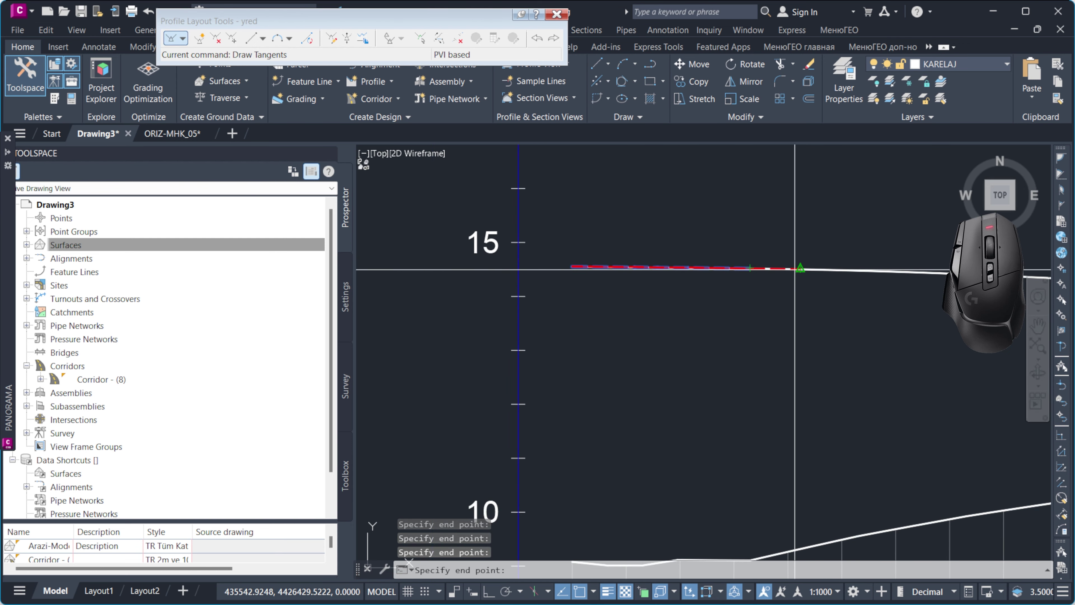
left_click(838, 269)
middle_click_drag(883, 275, 655, 275)
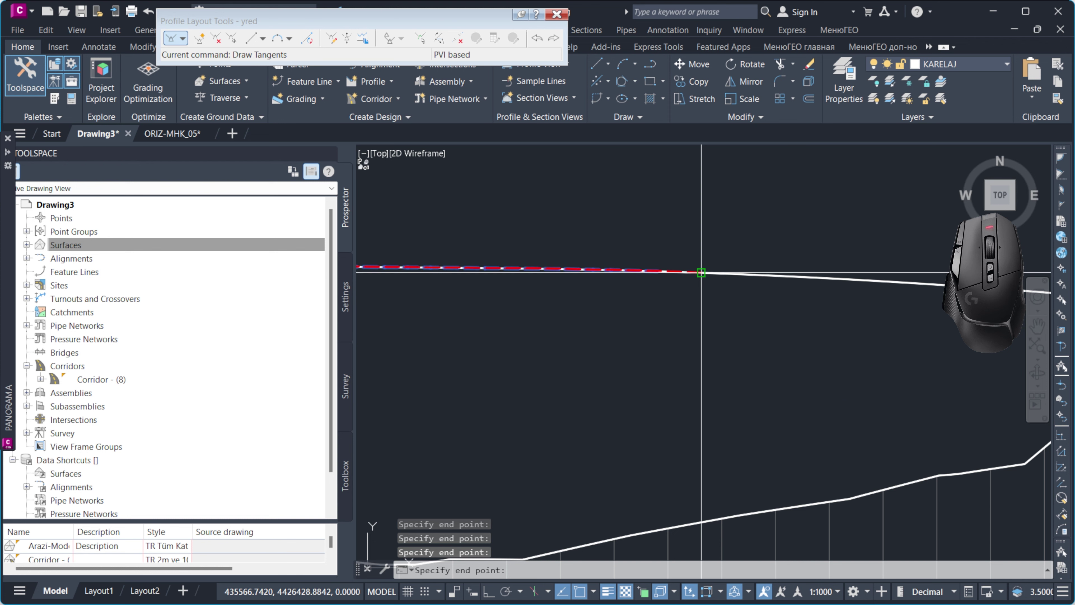
left_click(864, 291)
middle_click_drag(864, 291, 618, 274)
scroll(637, 273, "up", 2)
left_click(711, 274)
left_click(798, 278)
scroll(804, 279, "down", 4)
middle_click_drag(905, 296, 740, 292)
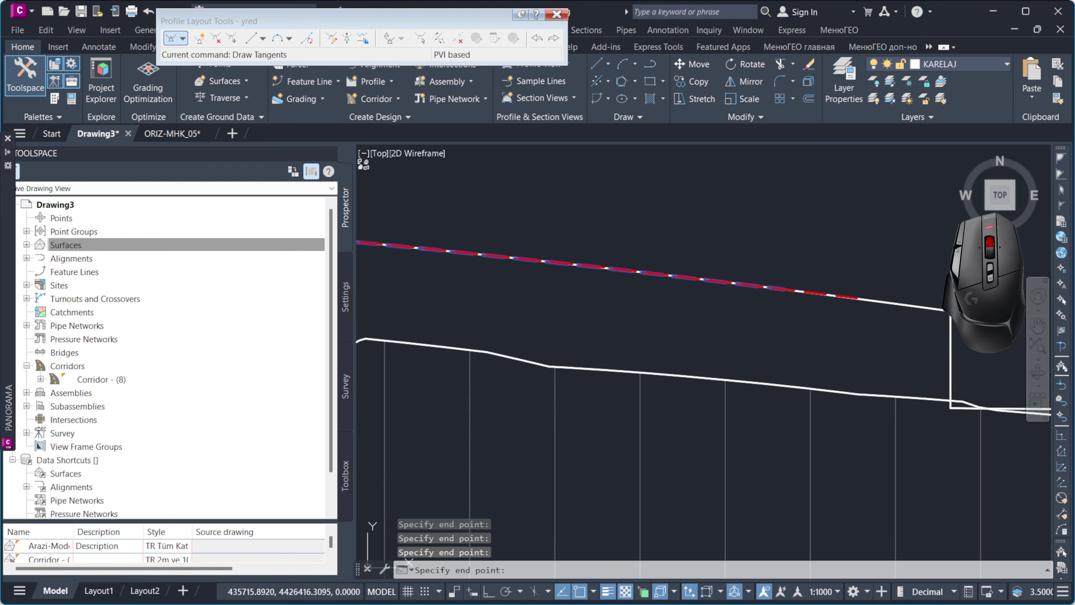
scroll(757, 296, "down", 6)
scroll(659, 280, "up", 1)
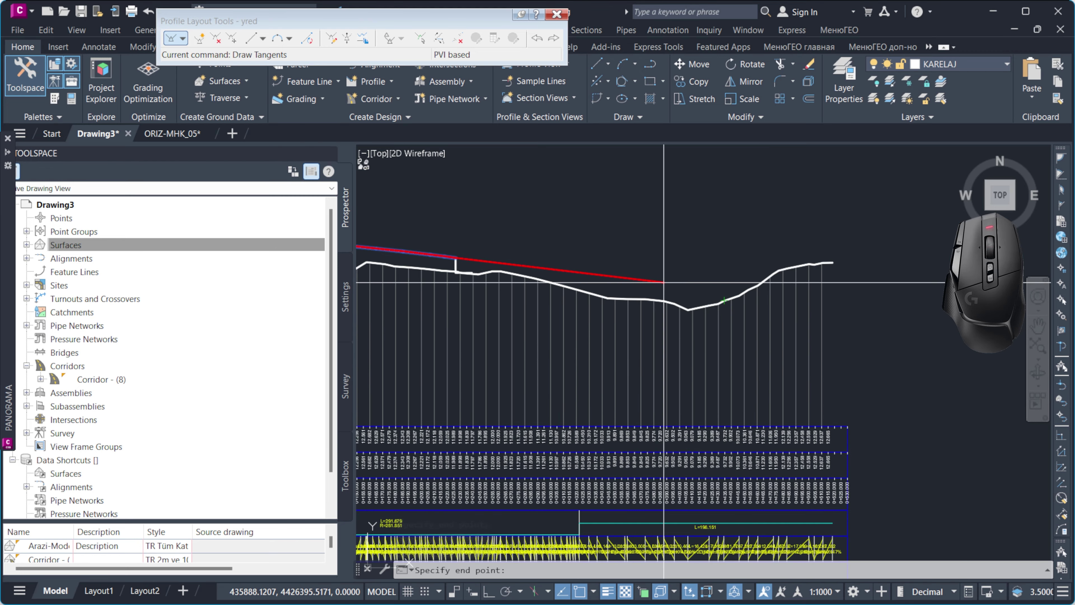
scroll(842, 295, "up", 5)
right_click(797, 308)
scroll(797, 308, "down", 7)
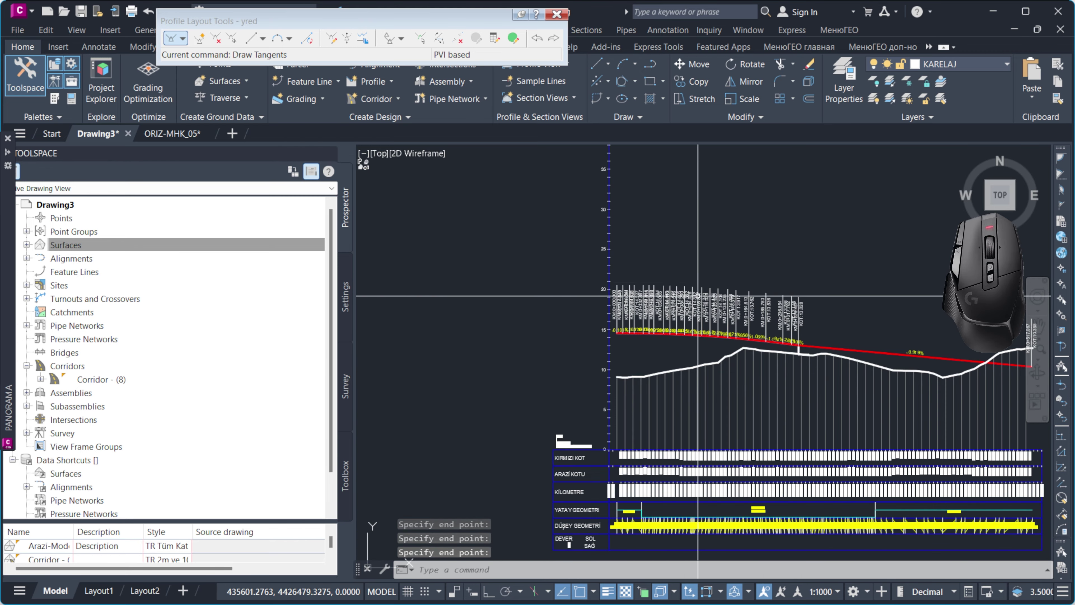
Delete the station labels above the yred profile and set Profile1 of the profile view's vertical geometry band to yred
left_click(763, 295)
key("Delete")
left_click(629, 416)
right_click(629, 416)
left_click(635, 291)
left_click(304, 254)
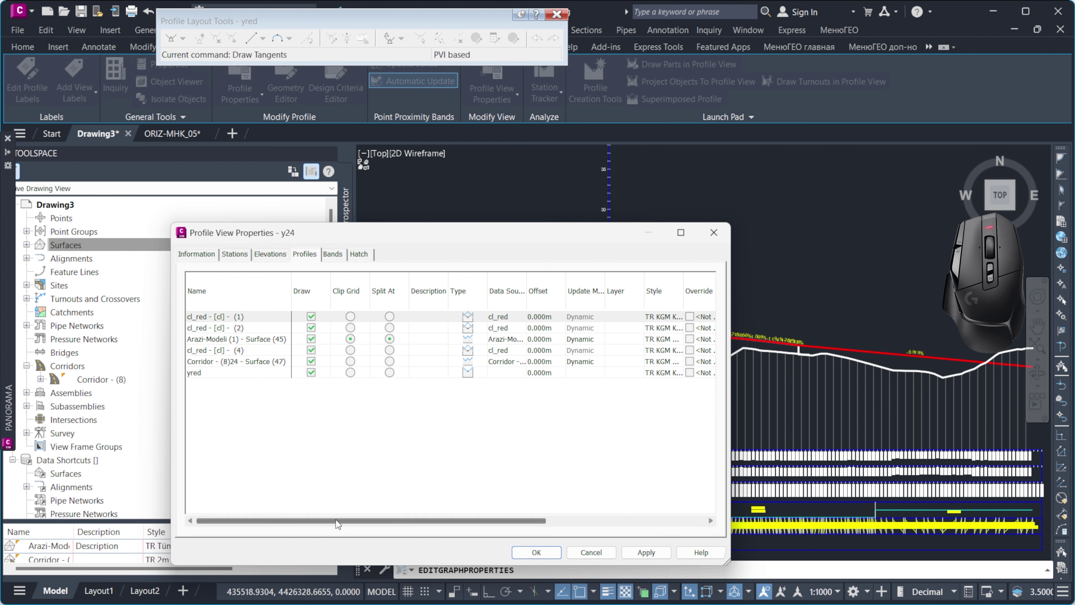
left_click(332, 253)
left_click(514, 419)
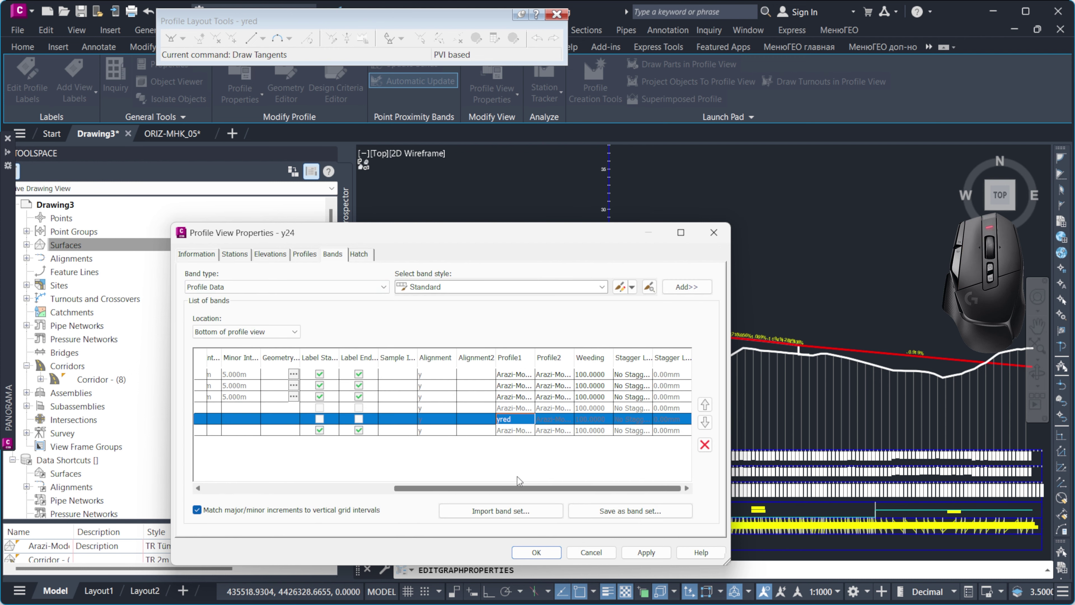
left_click(535, 552)
Close the profile layout tools, clear the left lr_horizn offset target of region RG - ful - (6), and rebuild Corridor - (8)
scroll(679, 360, "down", 5)
scroll(631, 331, "up", 8)
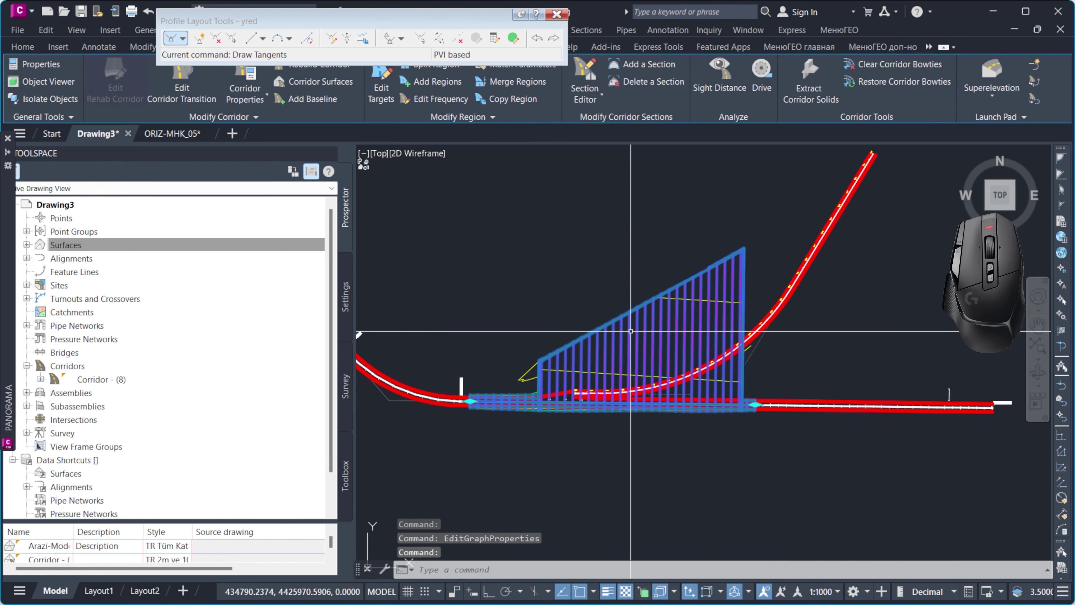
left_click(556, 15)
key("Escape")
key("Escape")
right_click(117, 383)
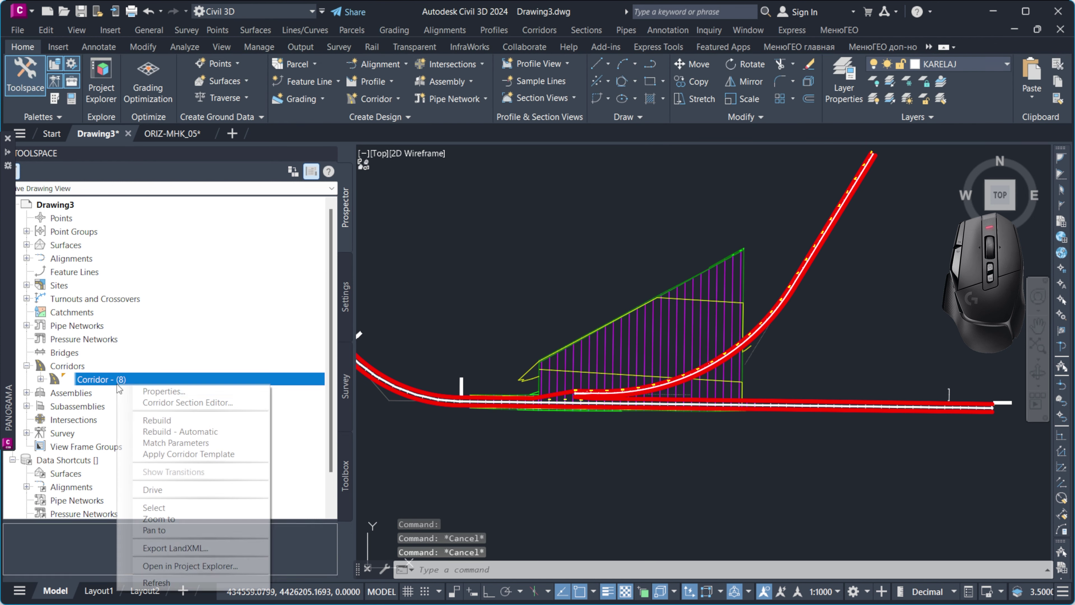
left_click(144, 392)
left_click(441, 246)
left_click(619, 253)
left_click(852, 200)
left_click(94, 154)
left_click(57, 155)
left_click(779, 231)
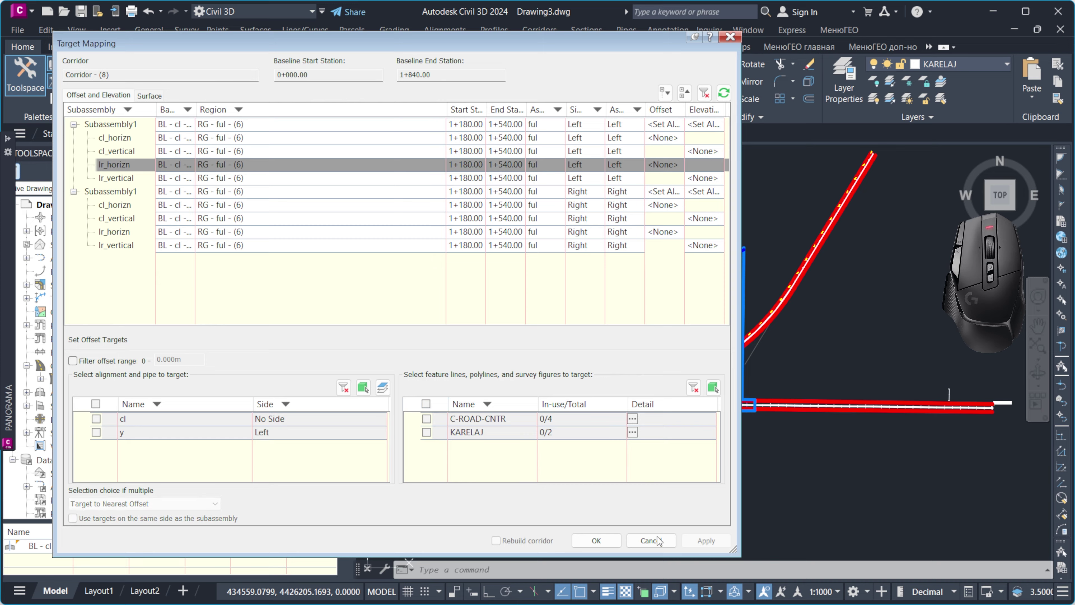
left_click(657, 537)
left_click(796, 435)
left_click(457, 272)
left_click(682, 434)
Split the corridor region at station 1+312.67, where the branch alignment starts at 0+000
scroll(565, 394, "up", 10)
scroll(499, 350, "down", 8)
left_click(503, 365)
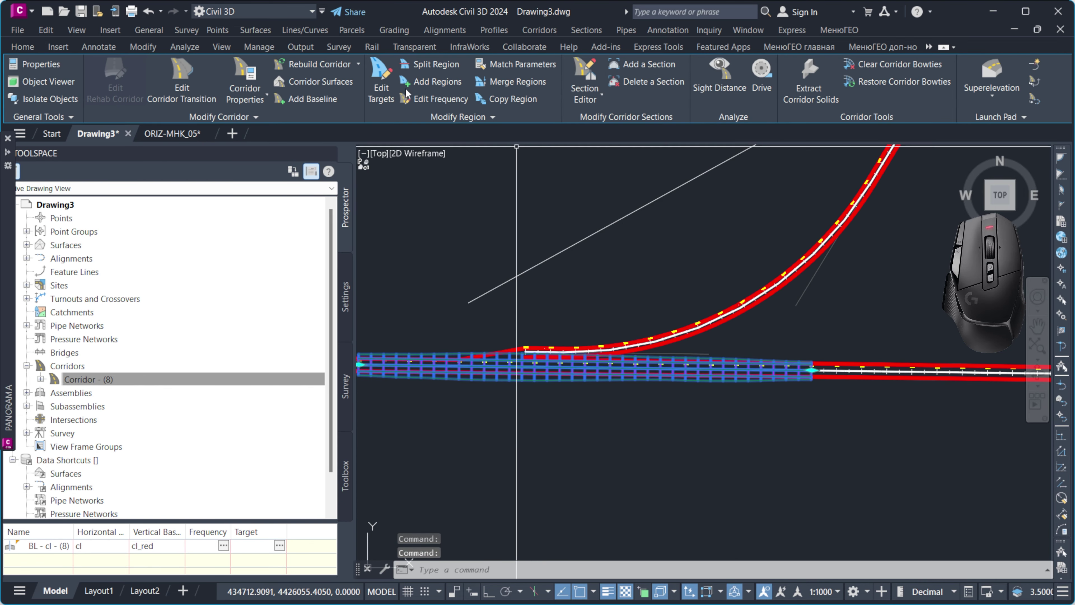
left_click(426, 65)
scroll(521, 358, "up", 10)
left_click(538, 371)
scroll(556, 350, "up", 8)
scroll(570, 341, "down", 10)
key("Return")
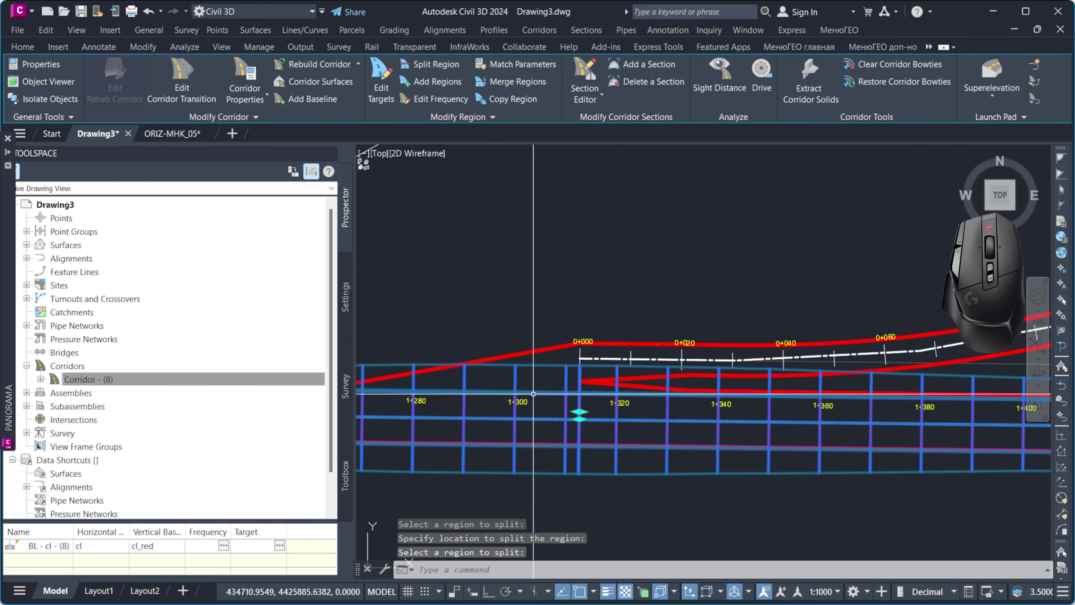
Target the left lr_horizn offset of region RG - ful - (6) to the widening road edge polyline and rebuild the corridor
right_click(533, 395)
left_click(547, 247)
left_click(122, 231)
left_click(763, 231)
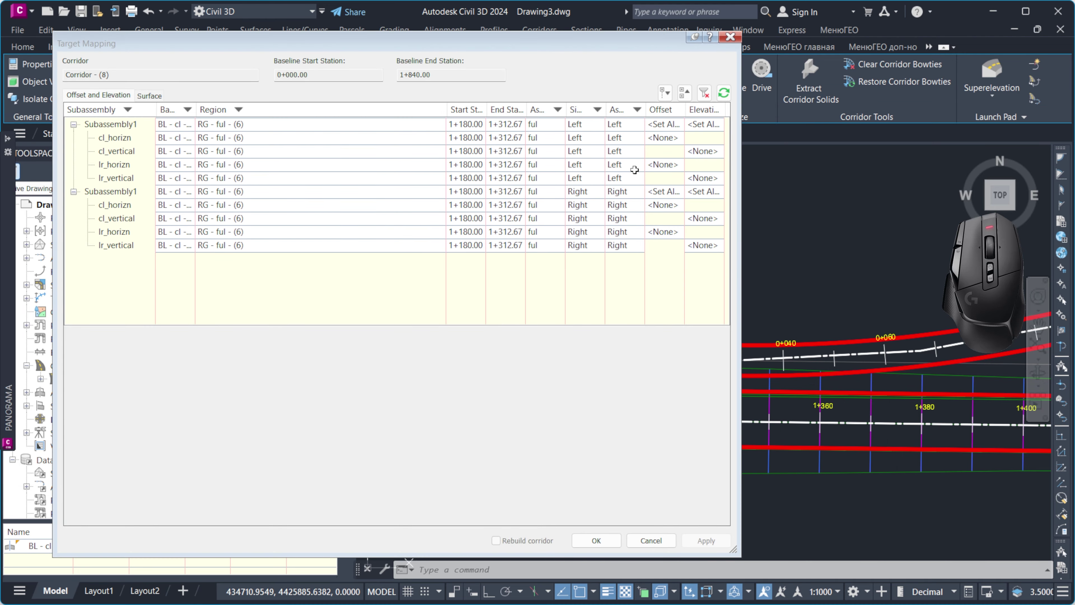
left_click(170, 166)
left_click(713, 387)
left_click(518, 352)
key("Return")
left_click(596, 540)
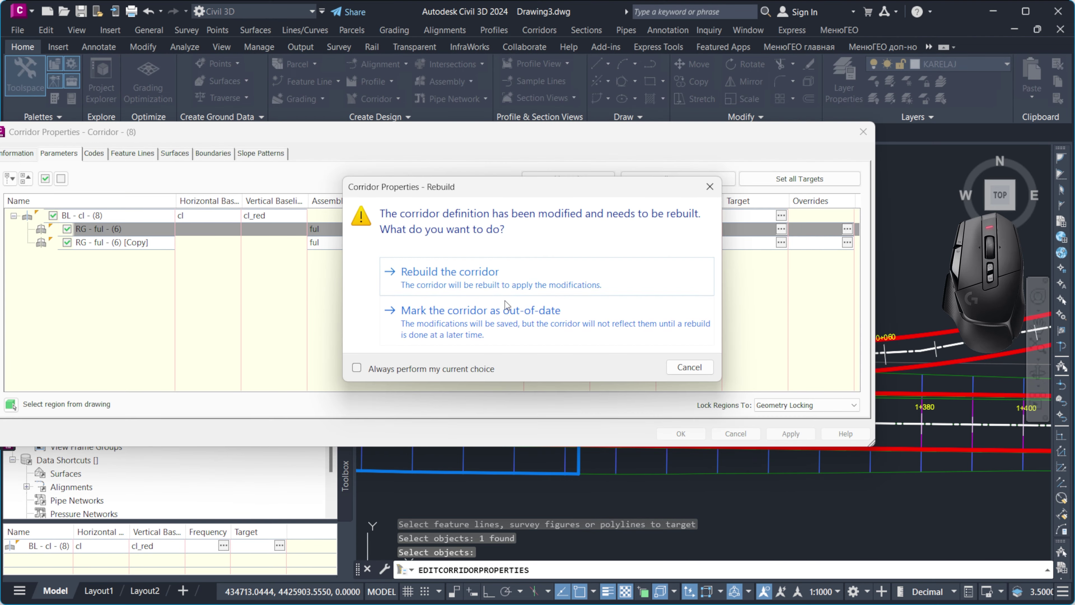
left_click(463, 271)
Stretch the start of the second corridor region along the main line to station 1+520
left_click(601, 312)
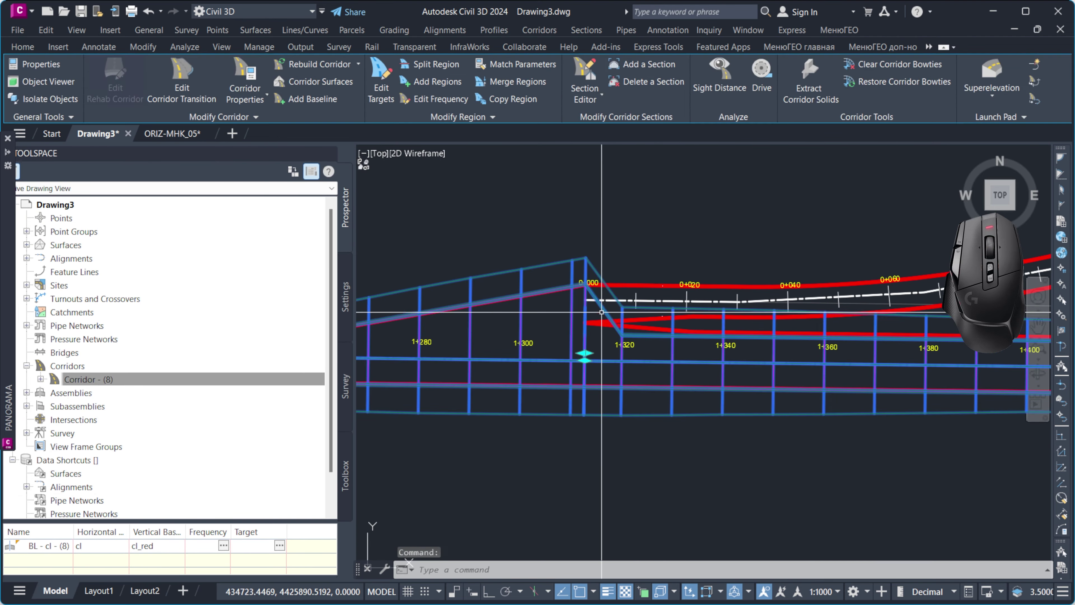
scroll(669, 349, "down", 5)
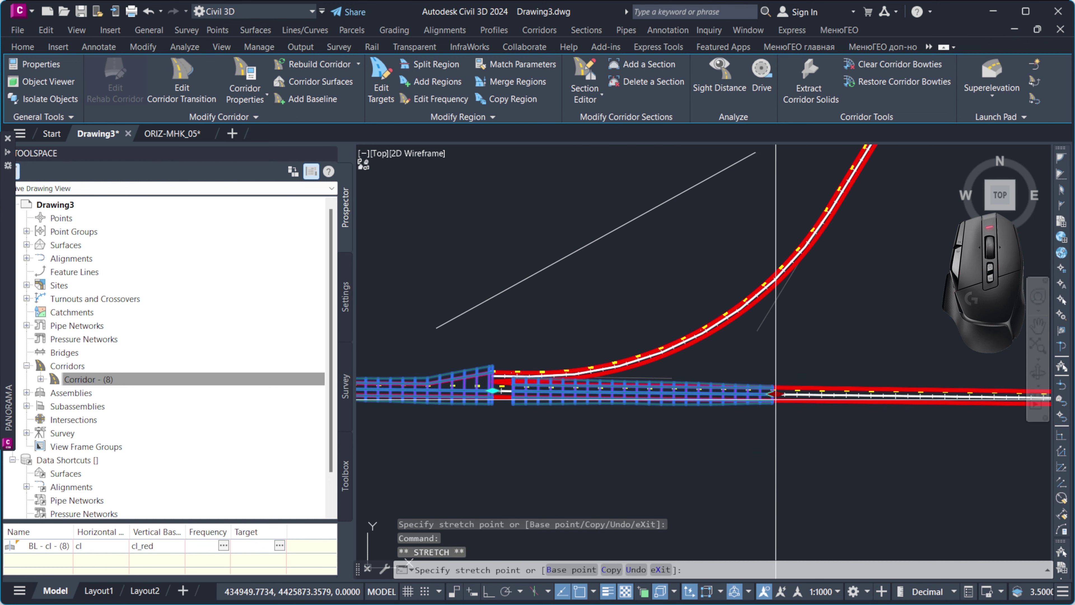
scroll(668, 277, "up", 3)
key("Escape")
scroll(668, 277, "up", 4)
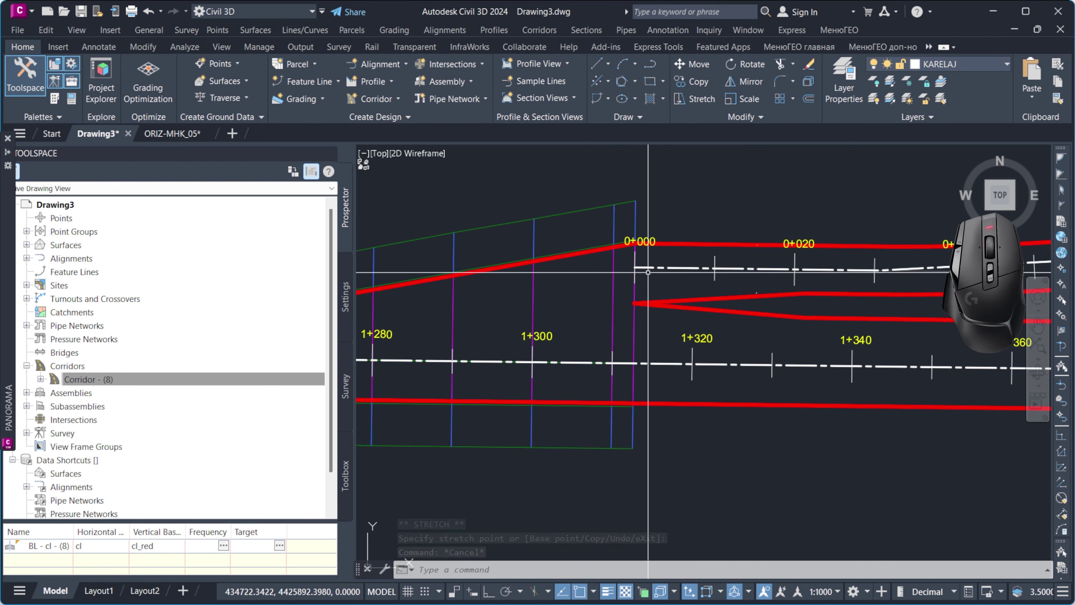
scroll(583, 335, "down", 4)
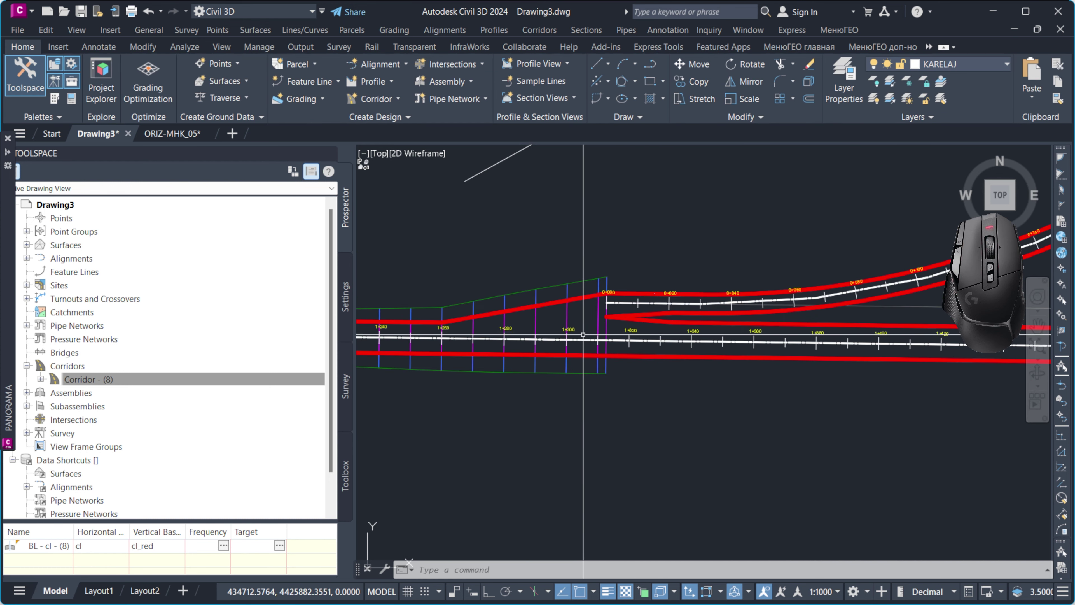
Insert a corridor region with the assembly "any" after RG - ful - (6)
left_click(540, 318)
right_click(540, 318)
left_click(592, 420)
right_click(112, 228)
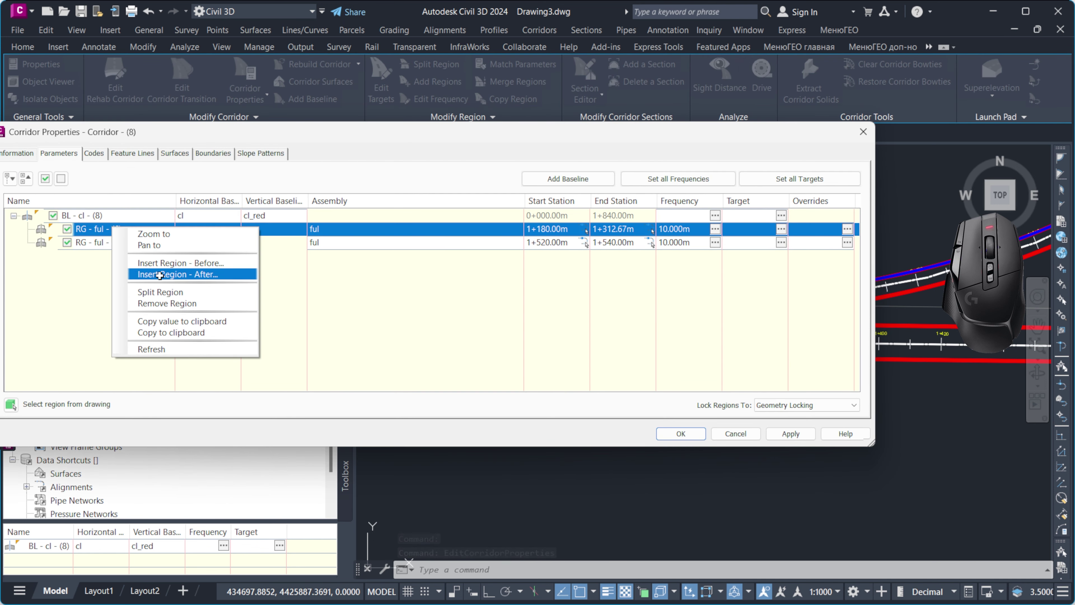
left_click(163, 274)
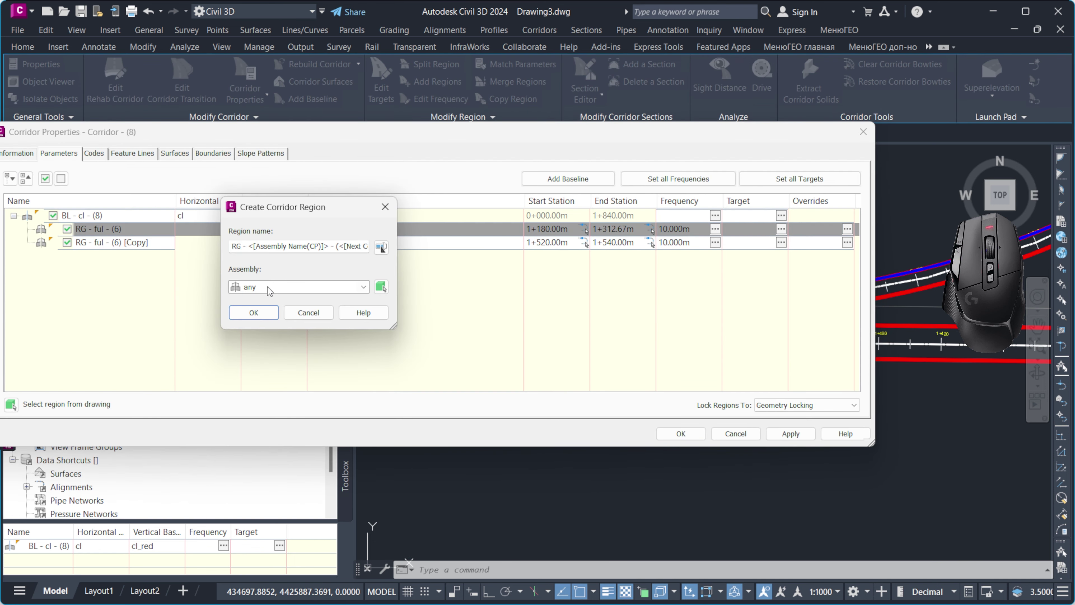
left_click(254, 312)
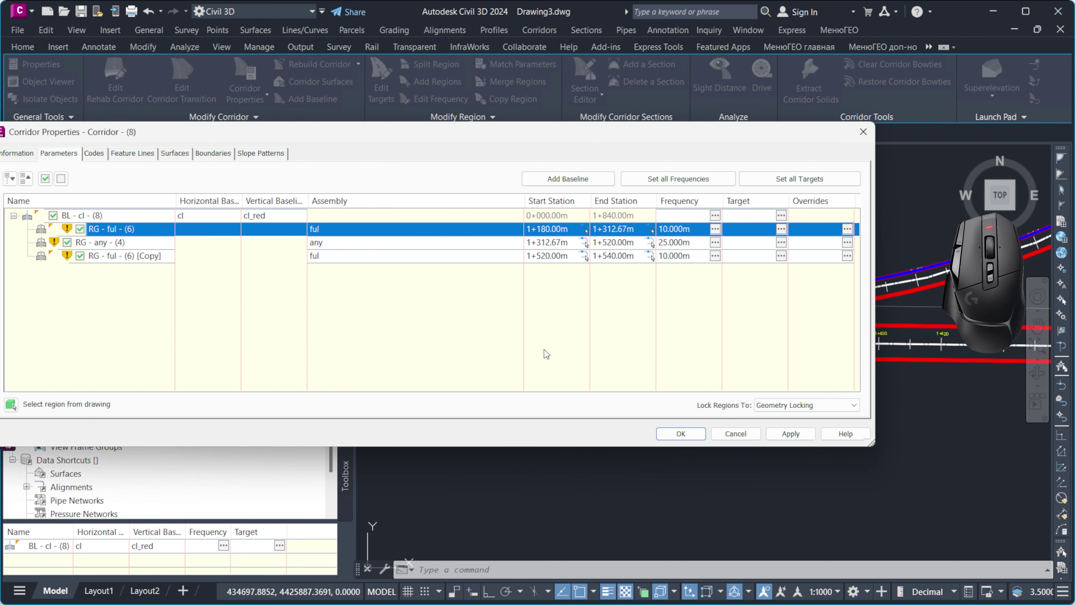
Target the left lr_horizn offset of region RG - any - (4) to the main road's edge polyline and rebuild the corridor
left_click(714, 242)
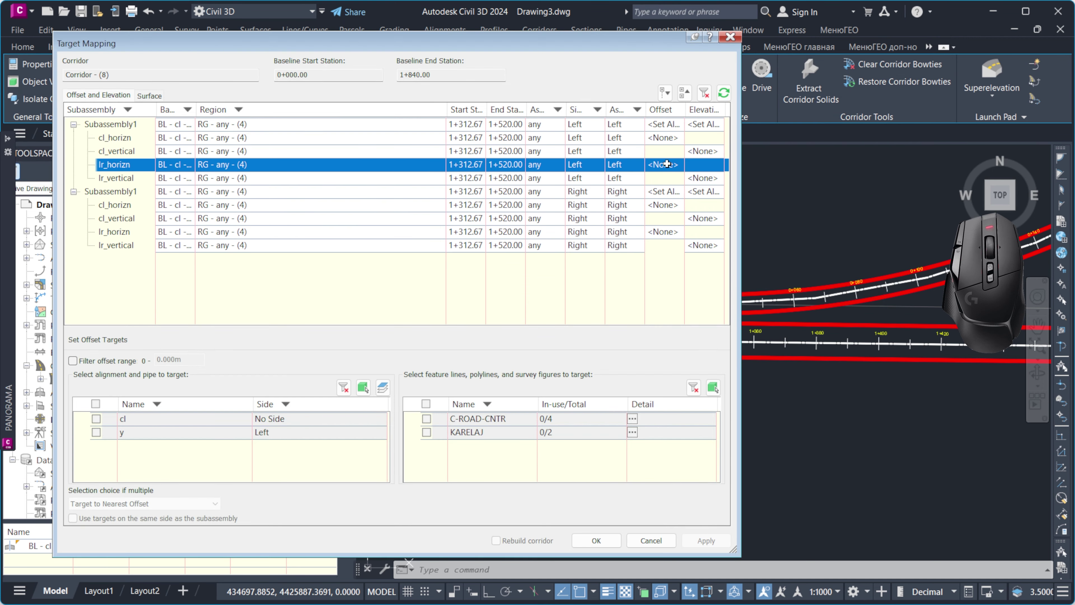
left_click(714, 388)
scroll(594, 314, "up", 5)
left_click(634, 323)
right_click(636, 340)
left_click(596, 540)
left_click(781, 436)
left_click(534, 263)
Set all surface targets of region RG - any - (4) to Arazi-Modeli (1) and rebuild the corridor
left_click(175, 153)
left_click(78, 155)
left_click(781, 242)
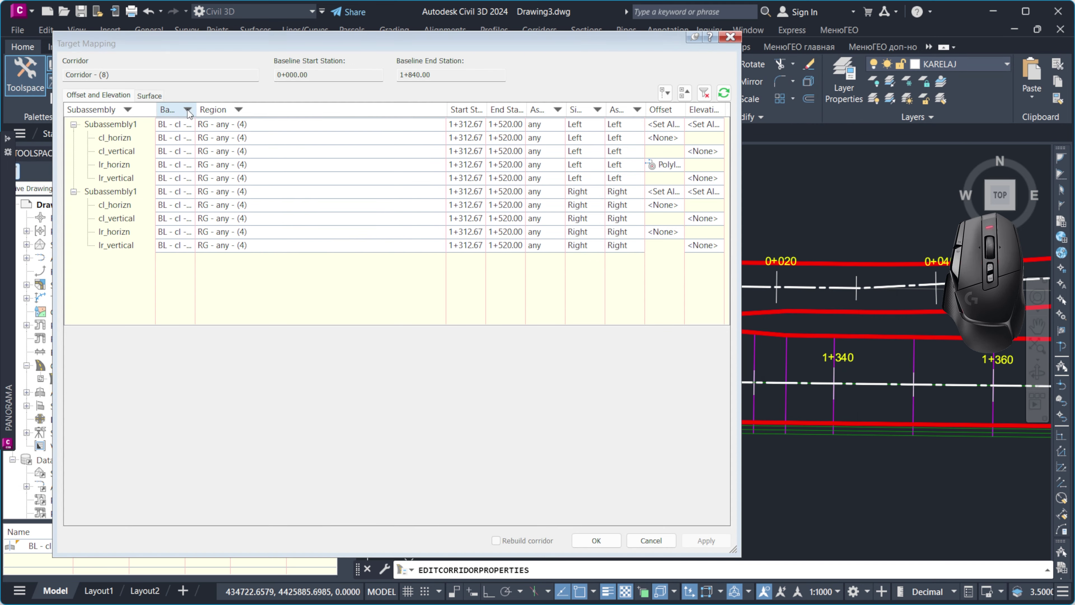
left_click(149, 95)
left_click(253, 115)
left_click(242, 139)
left_click(595, 540)
left_click(791, 435)
left_click(534, 263)
left_click(681, 433)
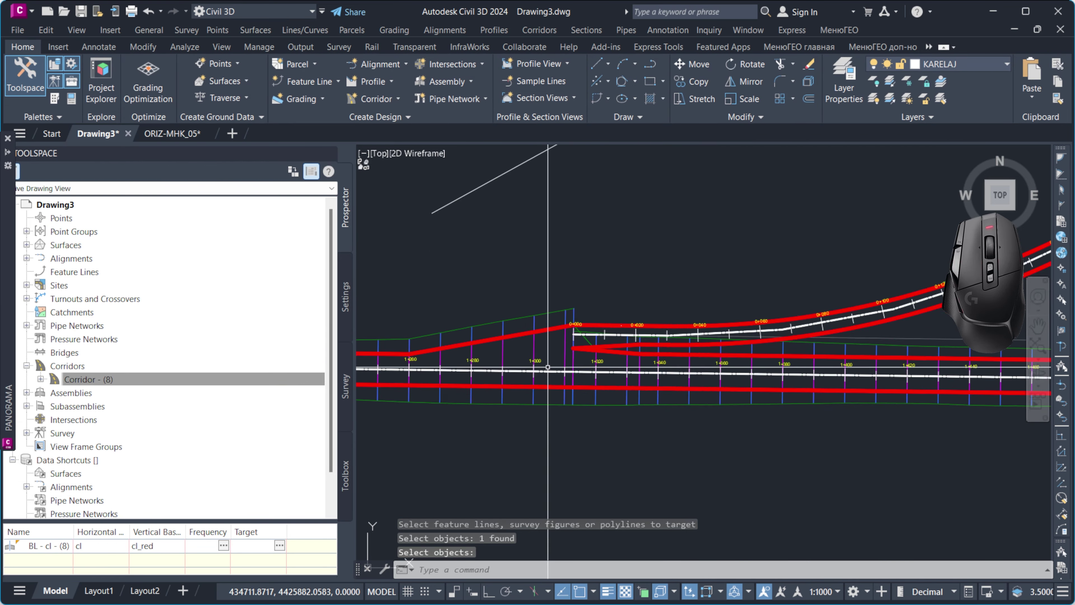
Examine the rebuilt corridor around the junction where the branch alignment begins
scroll(570, 322, "up", 5)
scroll(570, 323, "down", 8)
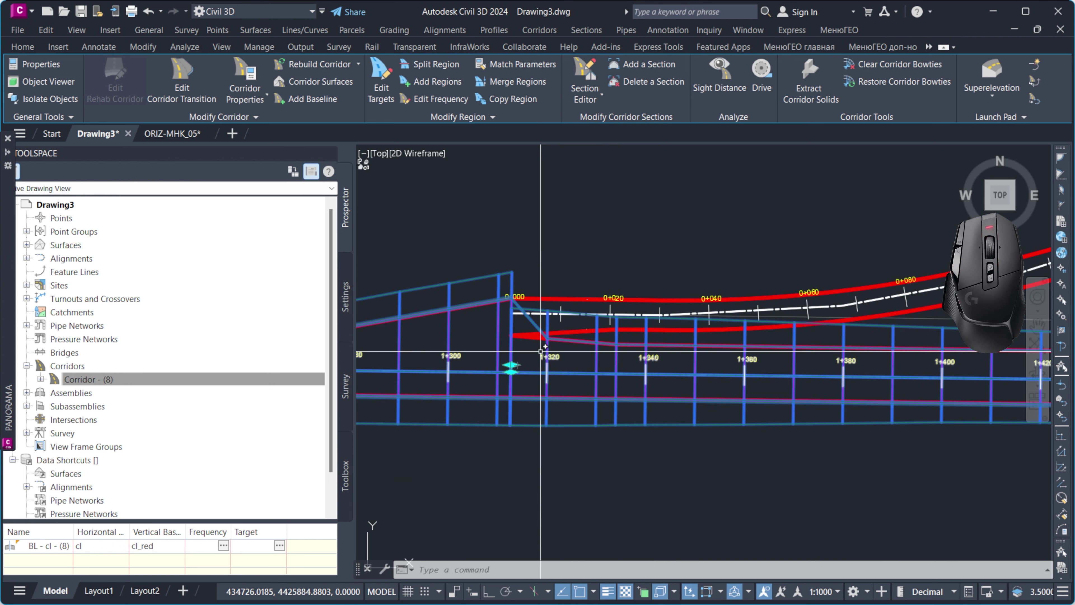
scroll(966, 348, "up", 4)
scroll(966, 348, "down", 5)
scroll(671, 310, "up", 4)
scroll(513, 446, "up", 2)
key("Escape")
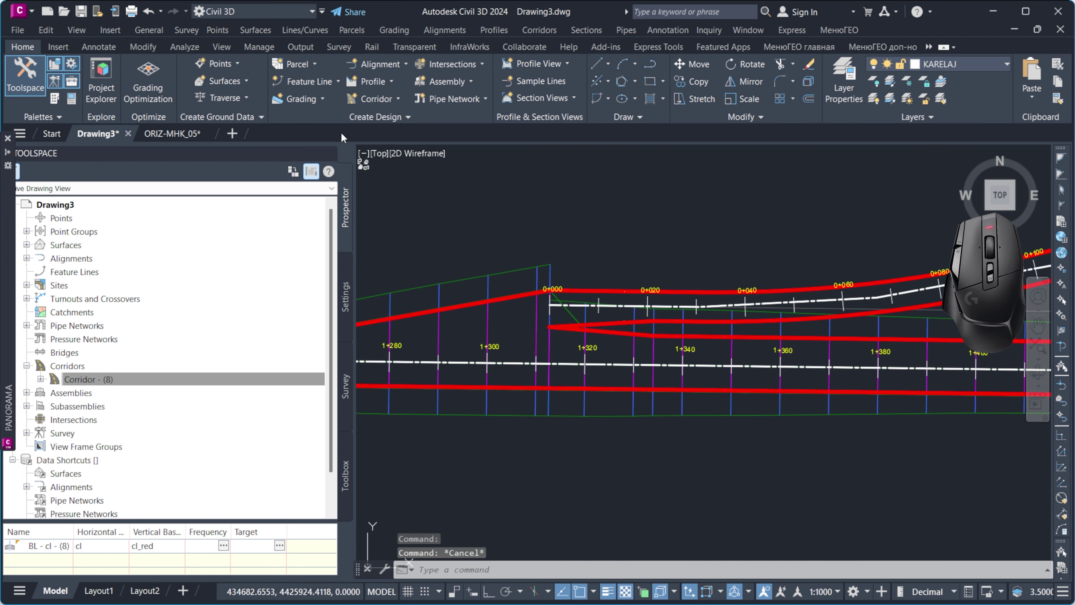
Add a baseline on alignment y with profile yred to Corridor - (8), with a region using the yan assembly
left_click(375, 99)
key("Escape")
right_click(102, 378)
left_click(140, 380)
left_click(568, 179)
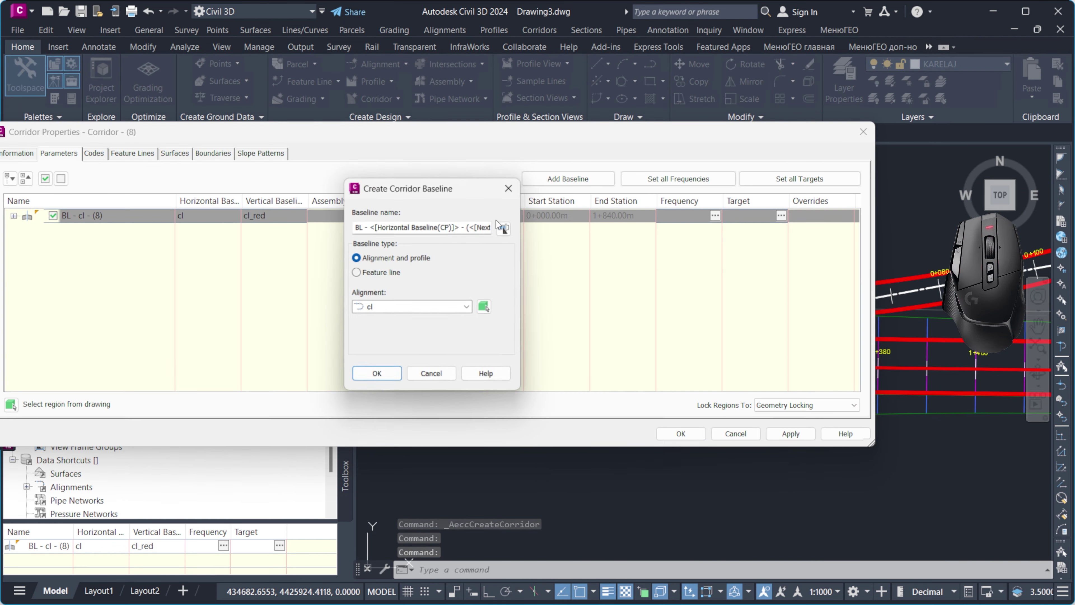
left_click(377, 374)
left_click(323, 237)
left_click(295, 287)
left_click(265, 322)
left_click(258, 347)
Set all surface targets of the branch region RG - yan - (5) to Arazi-Modeli (1)
left_click(780, 230)
left_click(243, 116)
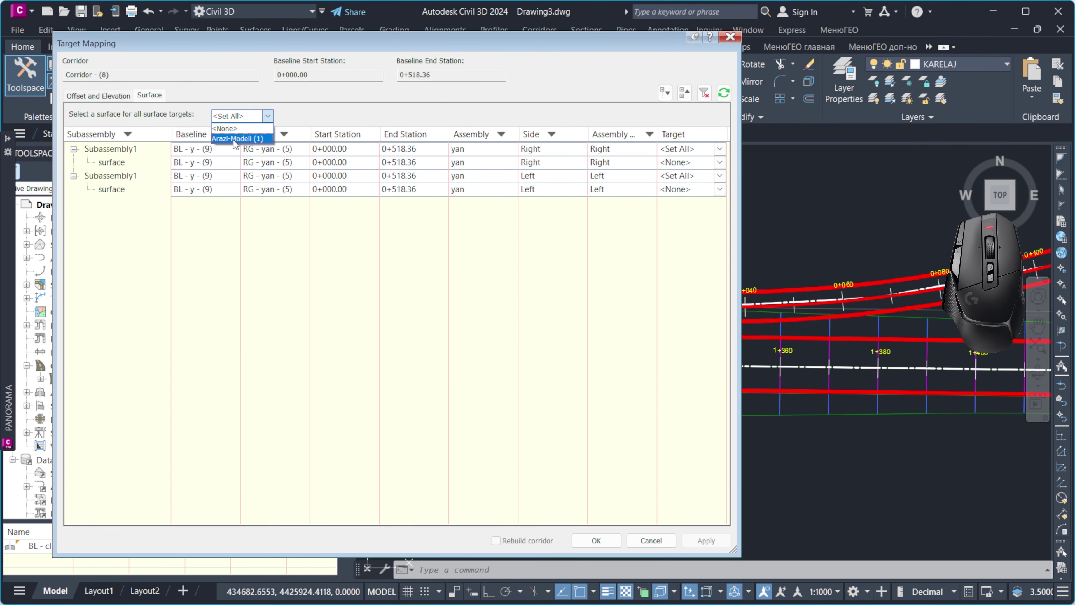
left_click(237, 139)
Target the right and left lr_horizn offsets of region RG - yan - (5) to the branch's edge polylines and rebuild the corridor
left_click(99, 95)
left_click(302, 164)
left_click(713, 387)
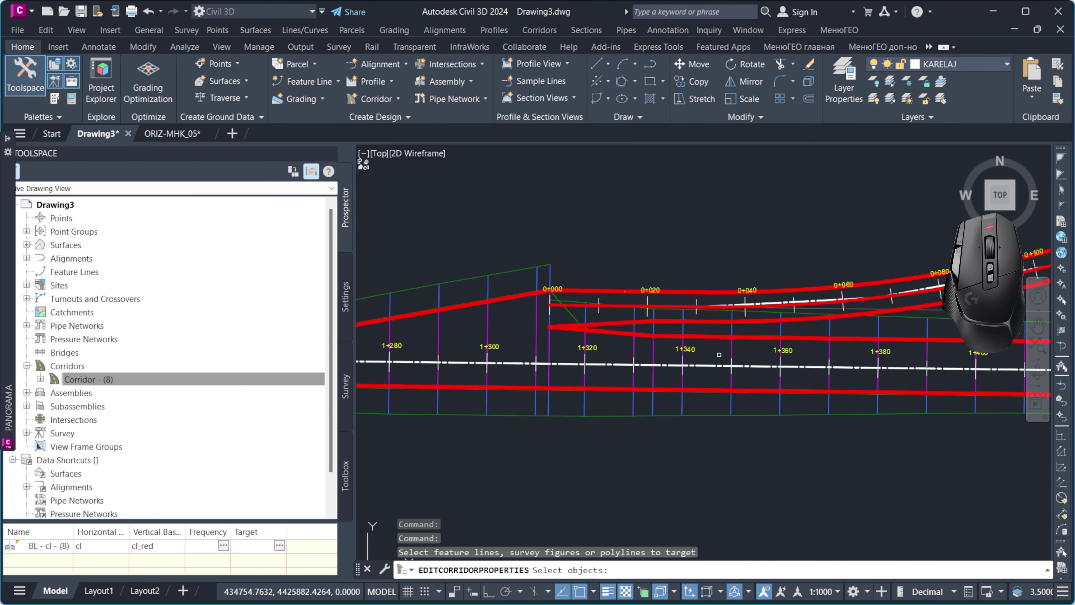
scroll(593, 320, "up", 4)
left_click(605, 318)
key("Return")
left_click(713, 387)
left_click(592, 223)
key("Return")
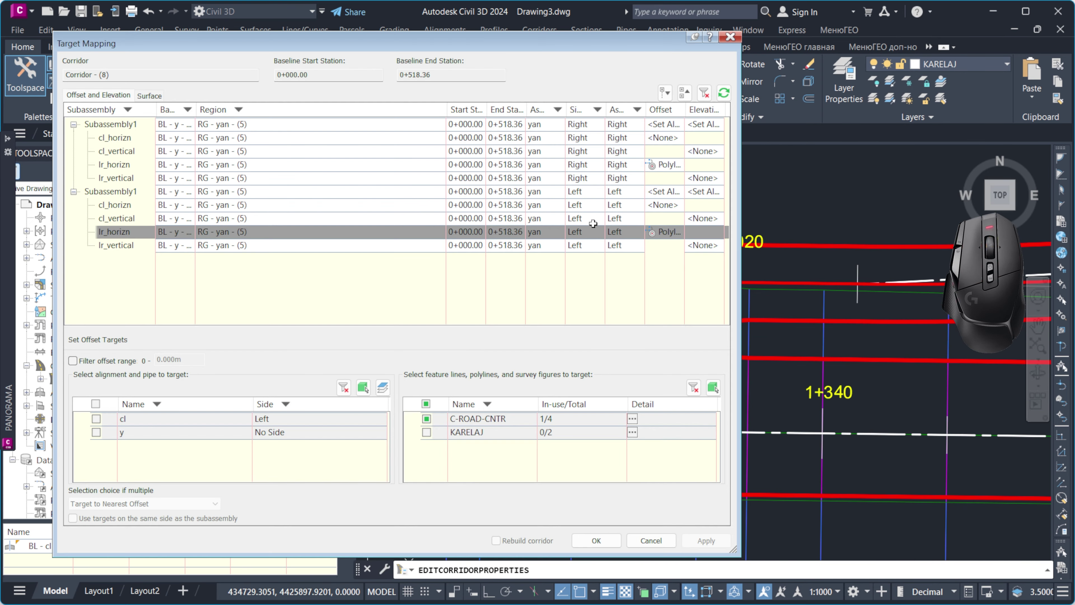
left_click(598, 540)
left_click(514, 283)
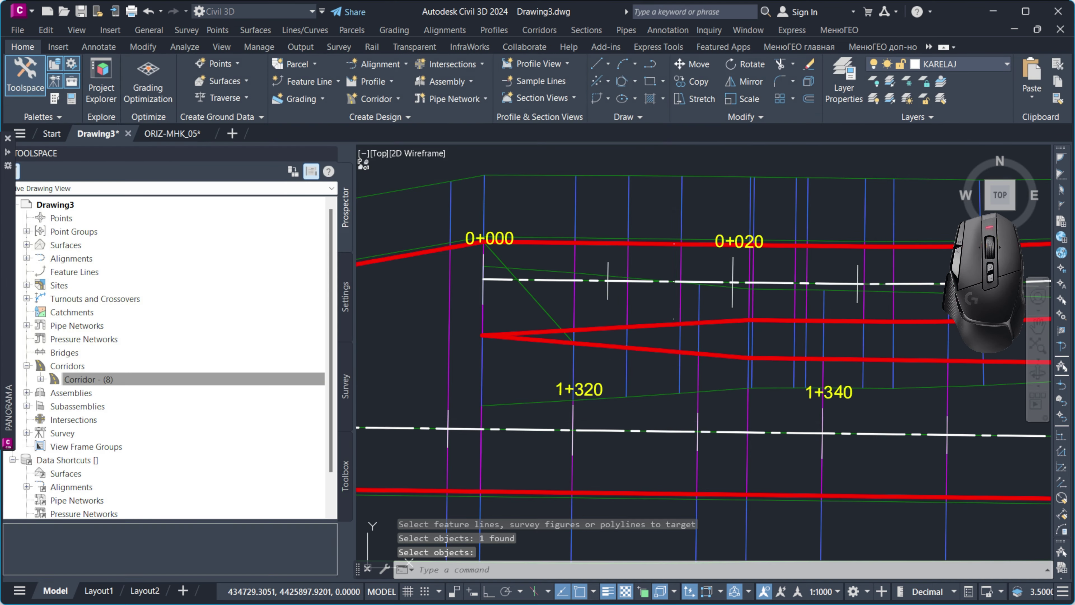
Examine the rebuilt corridor and the point where the main line's and branch's daylight edges cross
scroll(699, 386, "down", 6)
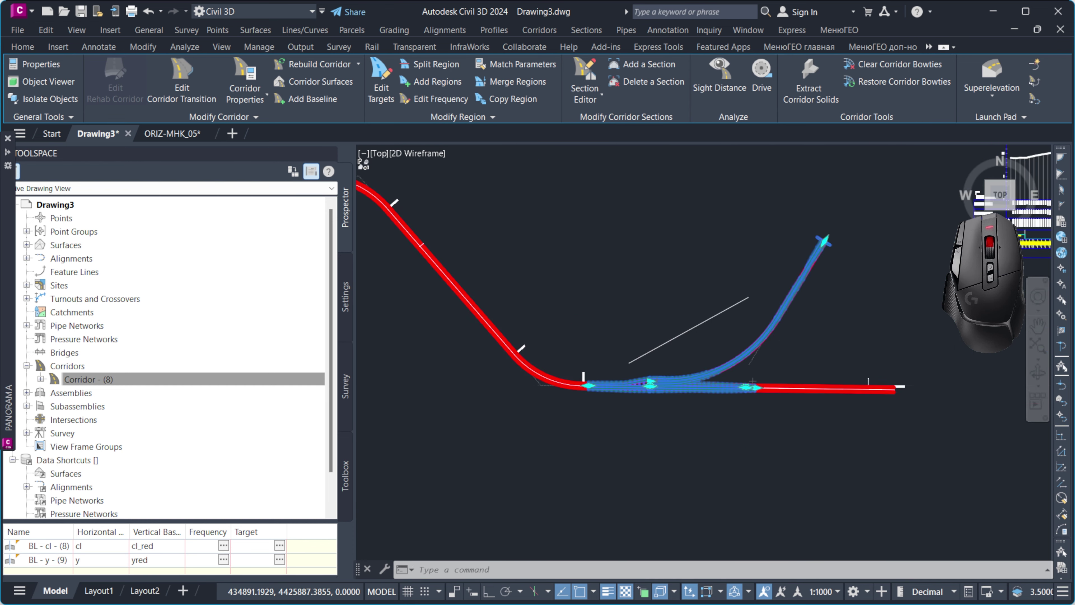
scroll(736, 379, "up", 2)
scroll(718, 379, "down", 2)
key("Escape")
scroll(660, 397, "up", 6)
scroll(546, 387, "up", 5)
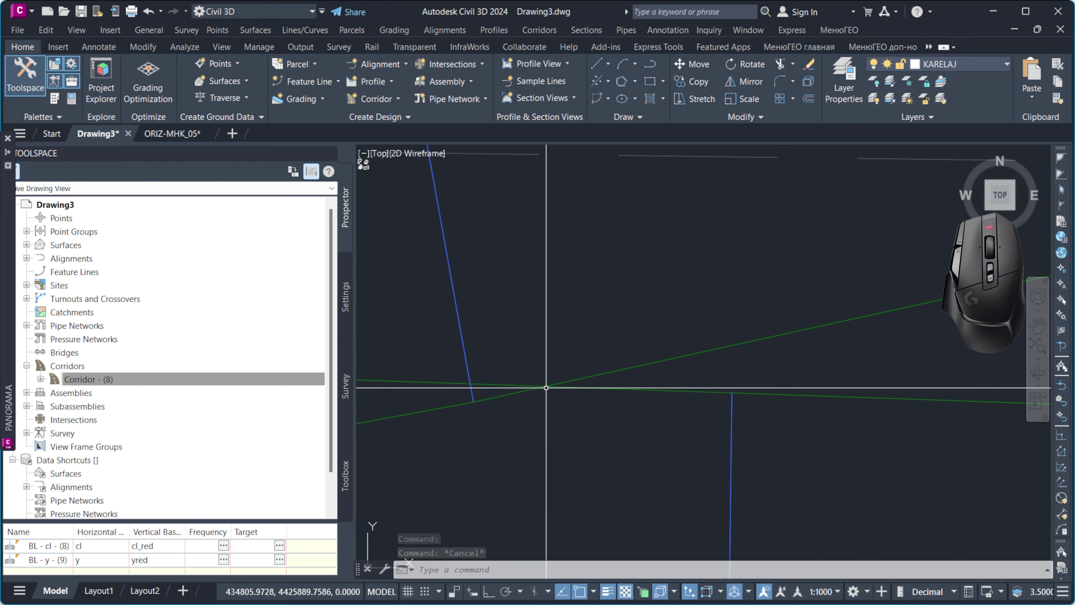
Draw a marker polyline from the point where the main line's and branch's daylight edges cross
type("pl")
key("space")
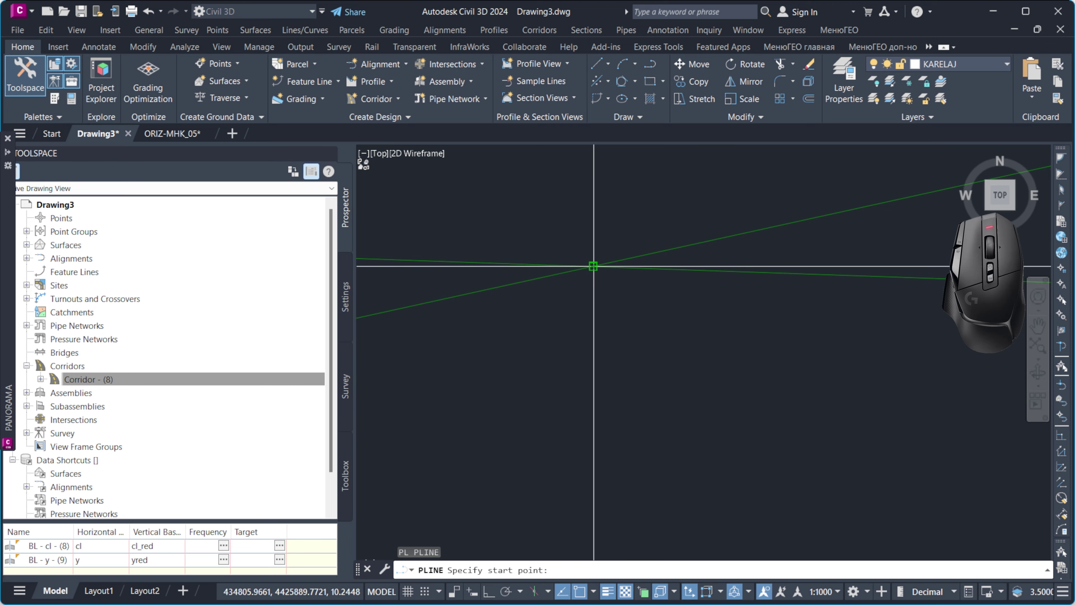
left_click(760, 294)
key("Escape")
Stretch the end of main line region RG - any - (4) back to the marked daylight crossing point
scroll(507, 359, "down", 10)
left_click(723, 360)
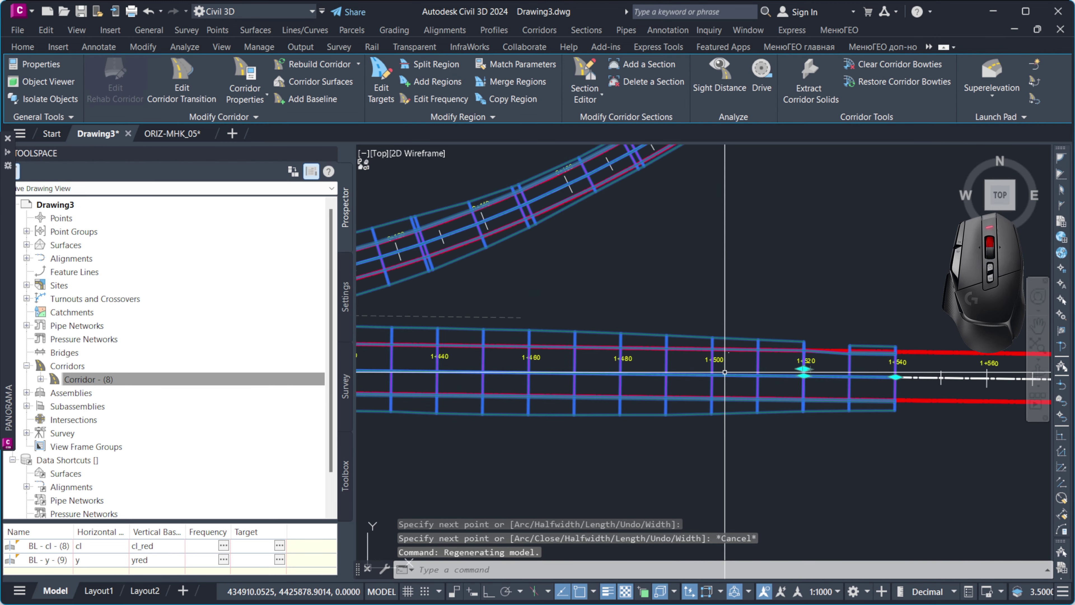
left_click(774, 372)
scroll(677, 372, "down", 3)
scroll(622, 388, "up", 3)
scroll(621, 387, "up", 6)
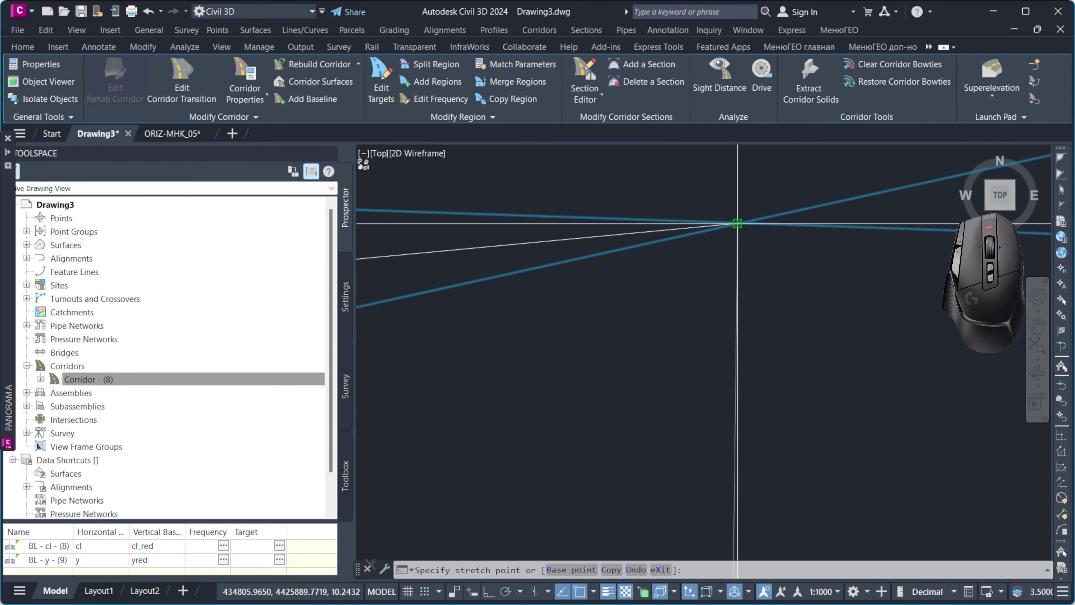
scroll(605, 417, "down", 3)
scroll(606, 417, "down", 2)
left_click(608, 462)
scroll(615, 360, "up", 8)
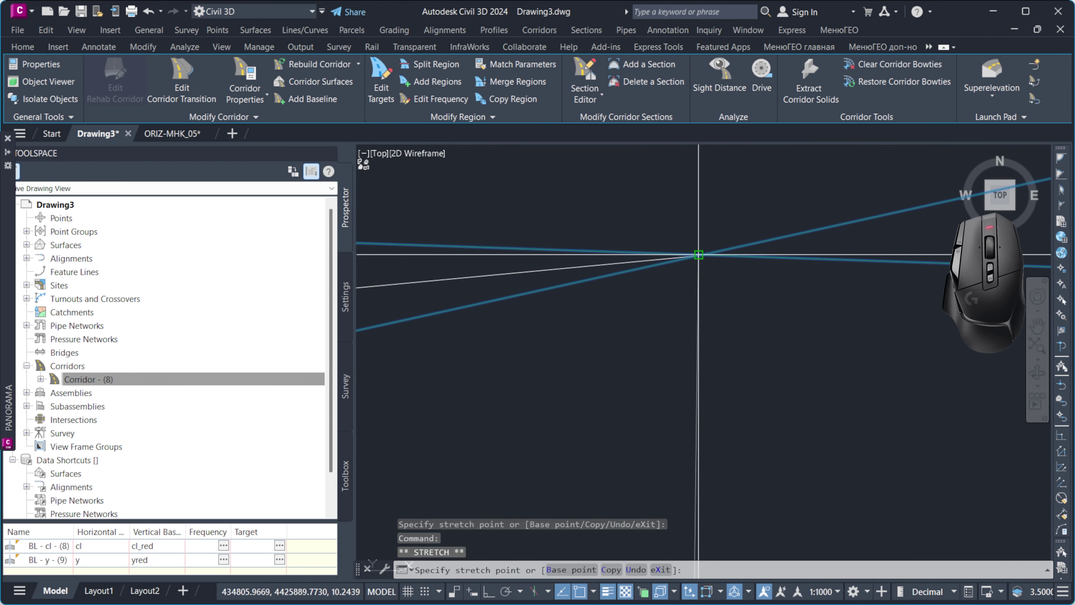
left_click(698, 253)
Stretch the end of branch region RG - yan - (5) back to the same daylight crossing point
scroll(617, 360, "down", 10)
scroll(794, 206, "up", 5)
left_click(824, 190)
scroll(800, 217, "down", 8)
scroll(738, 263, "up", 10)
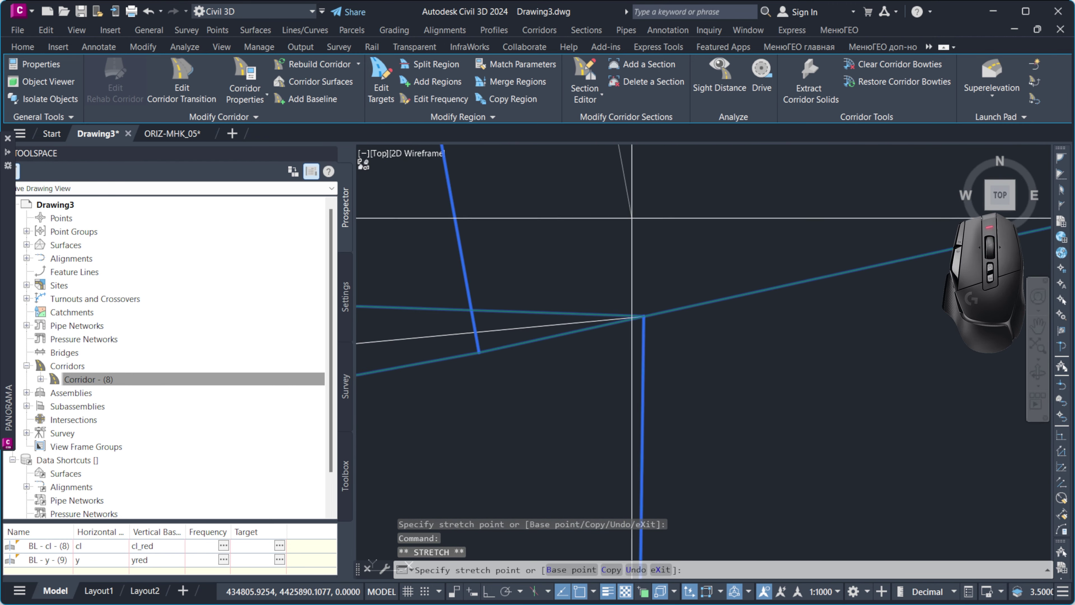
scroll(643, 318, "up", 8)
key("Escape")
scroll(636, 282, "up", 2)
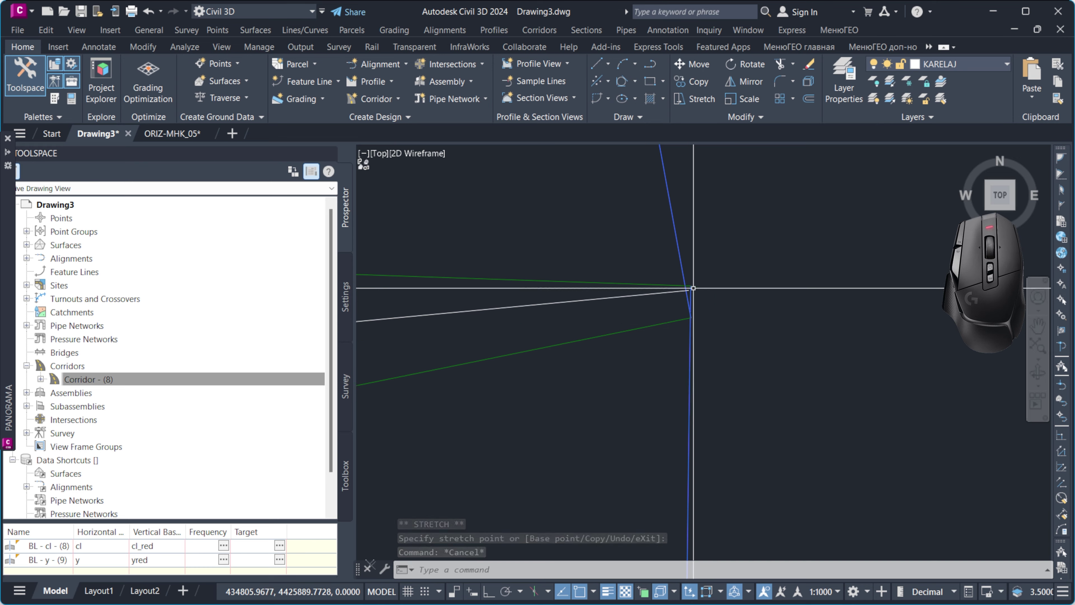
Turn off regions RG - ful - (6) and RG - ful - (6) [Copy] in the properties of Corridor - (8)
scroll(693, 288, "down", 10)
left_click(551, 298)
right_click(551, 297)
left_click(601, 422)
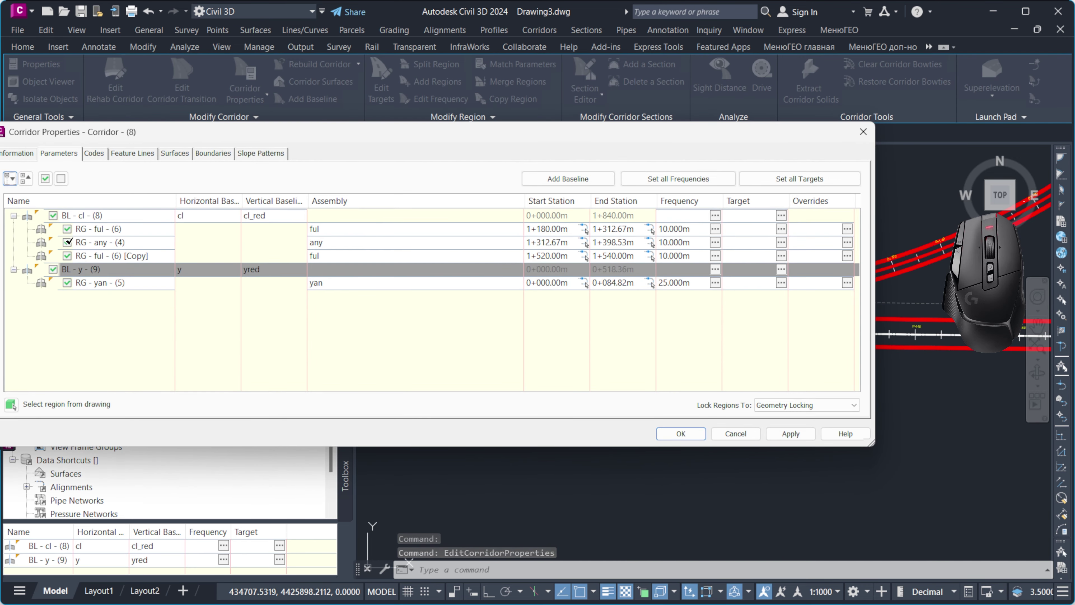
left_click(67, 255)
left_click(67, 229)
Set the assembly frequency of region RG - yan - (5) to 10 m and rebuild the corridor
left_click(715, 282)
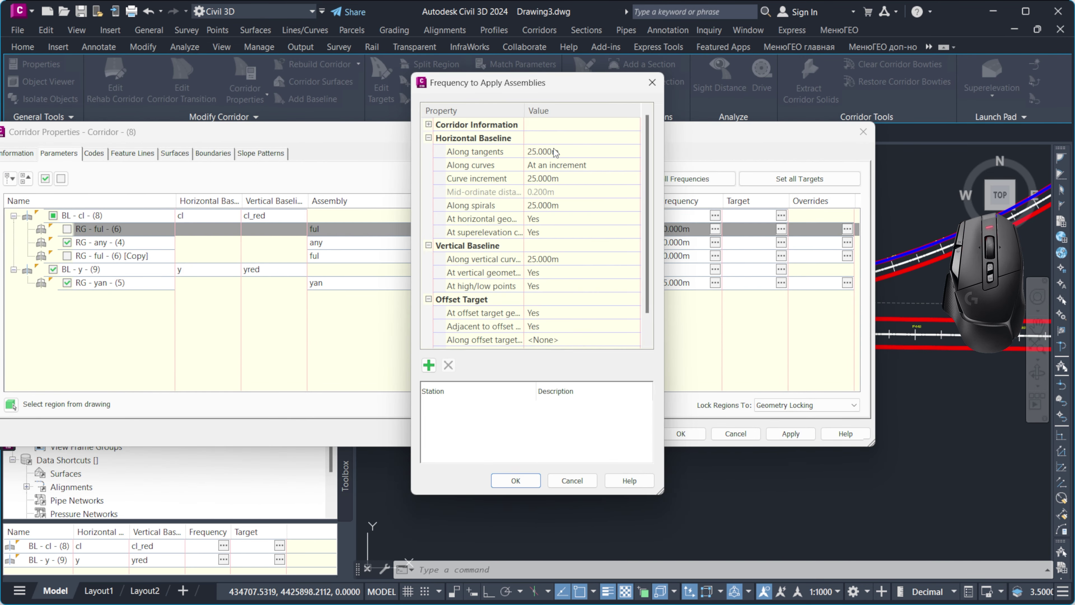
left_click(515, 481)
left_click(775, 435)
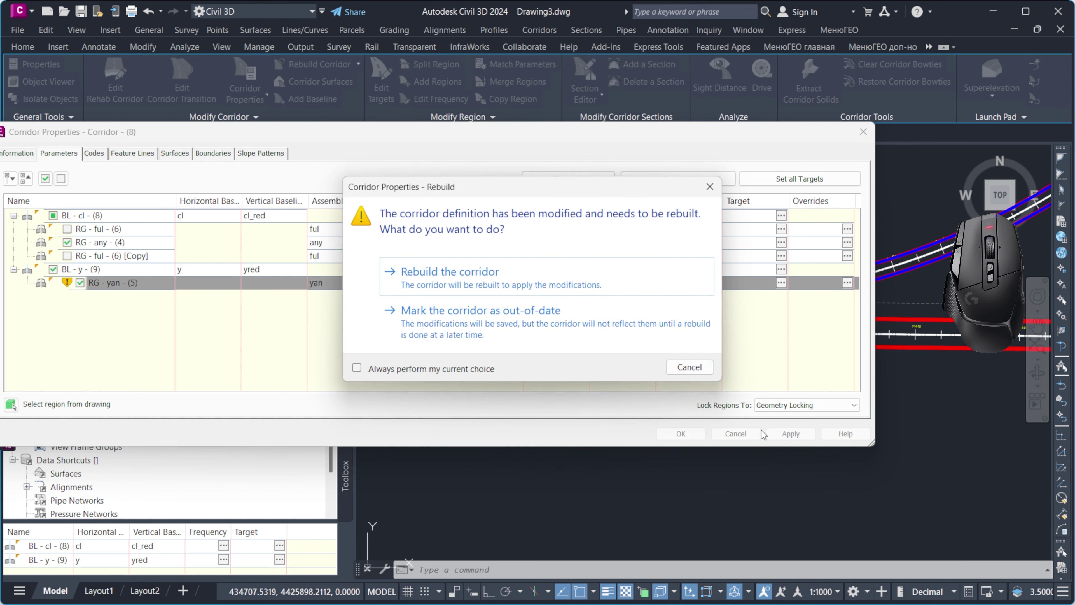
left_click(450, 272)
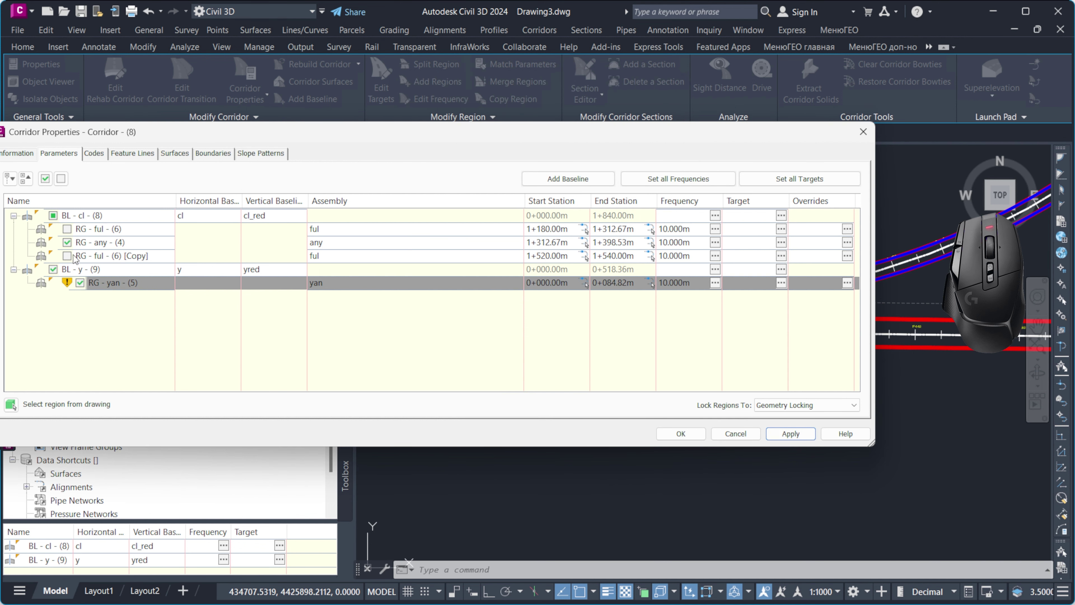
With RG - any - (4) also turned off, create a corridor surface from Top links as breaklines with Top Links overhang correction and rebuild
left_click(175, 153)
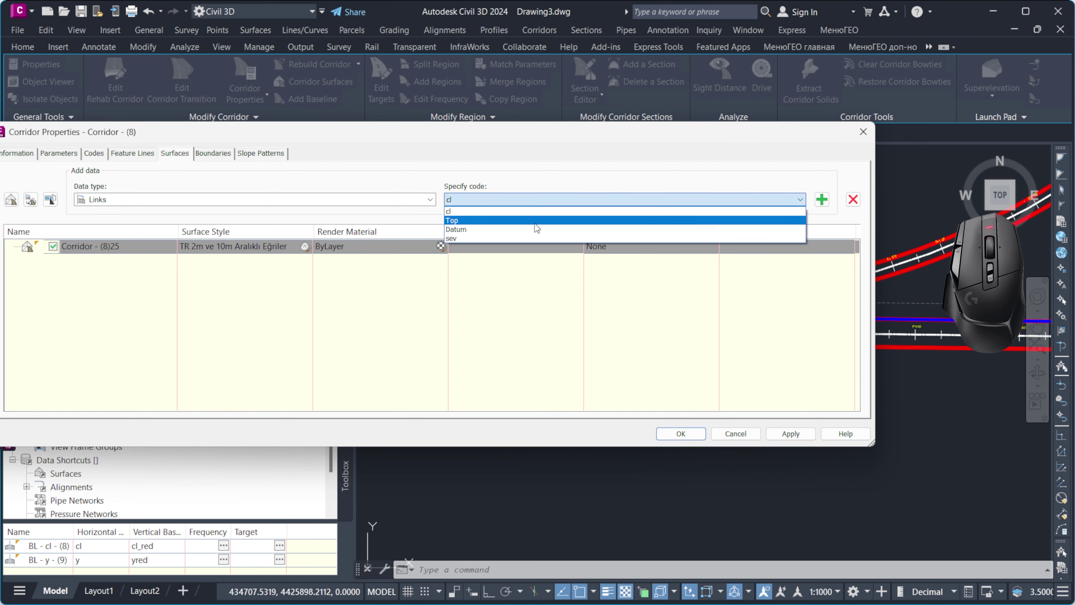
left_click(534, 224)
left_click(822, 200)
left_click(455, 259)
left_click(608, 250)
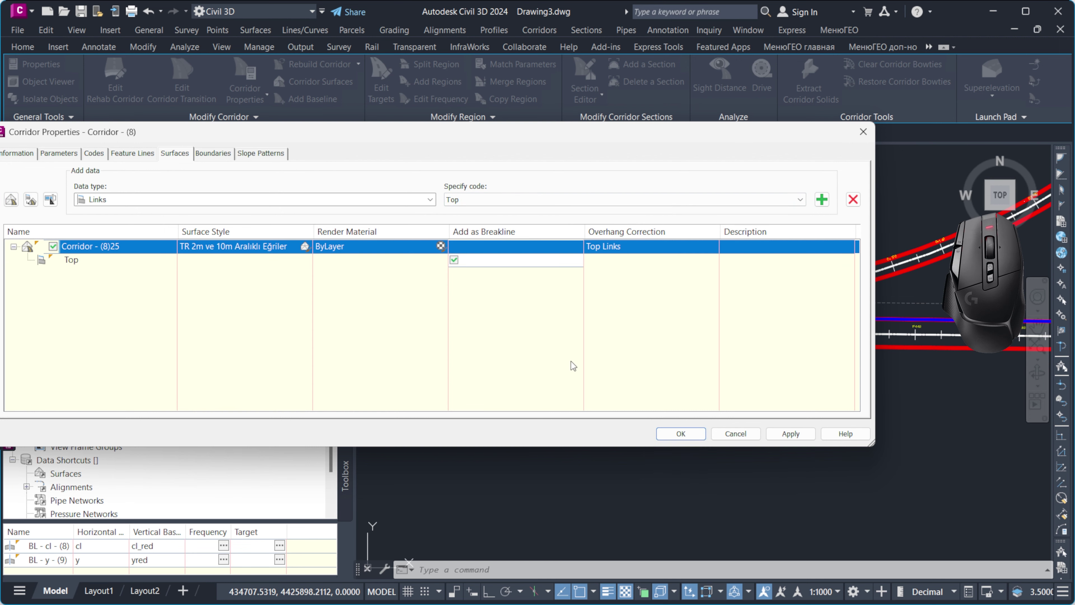
left_click(680, 433)
left_click(450, 272)
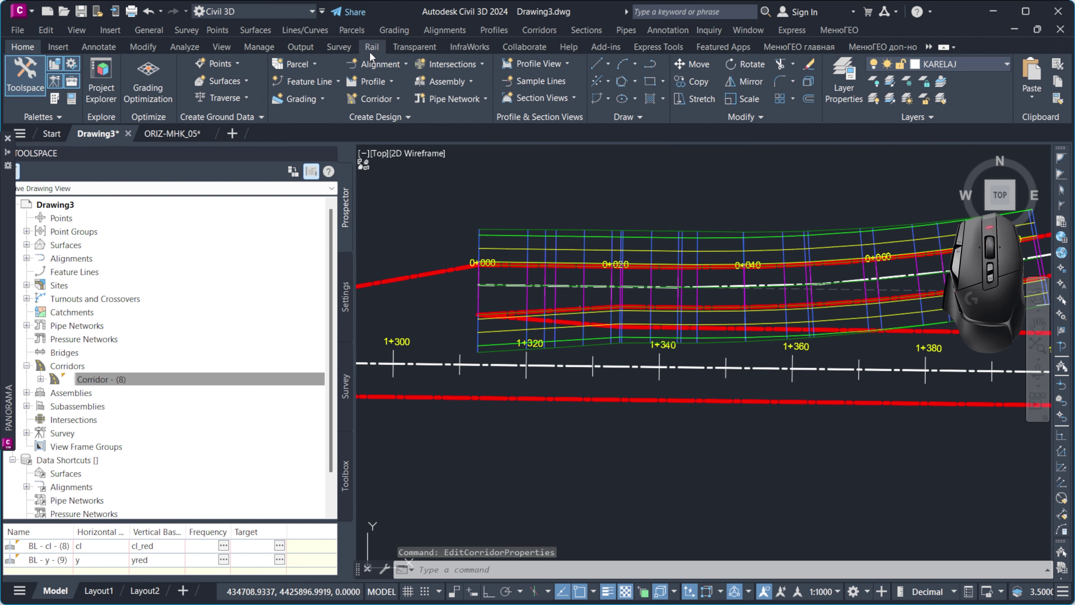
left_click(27, 245)
right_click(102, 271)
left_click(169, 438)
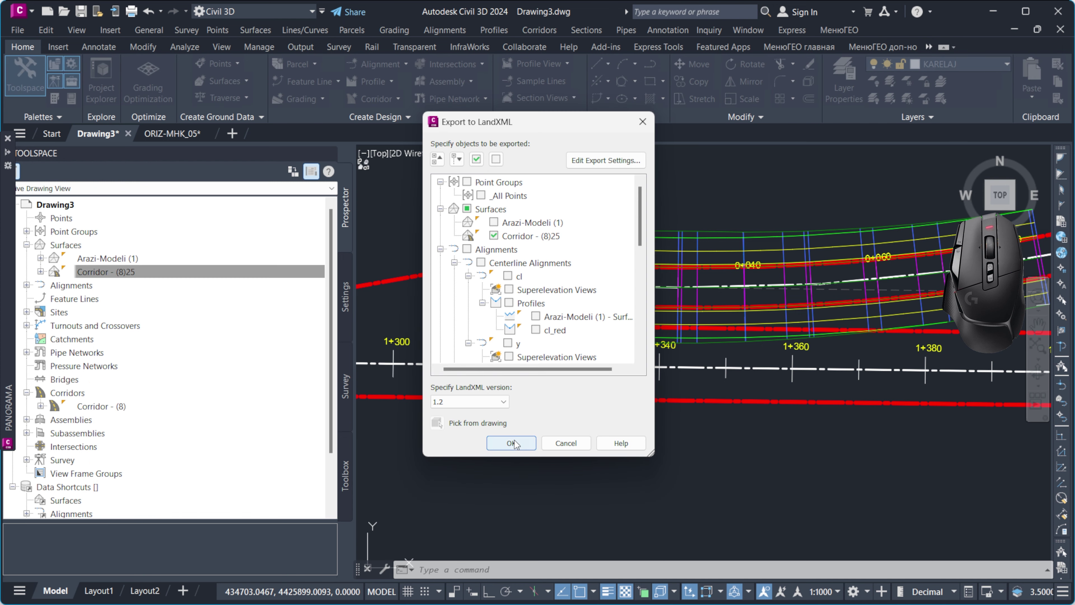
left_click(563, 446)
Rename the corridor's surface to yan in its surface properties
left_click(40, 271)
right_click(91, 272)
left_click(131, 281)
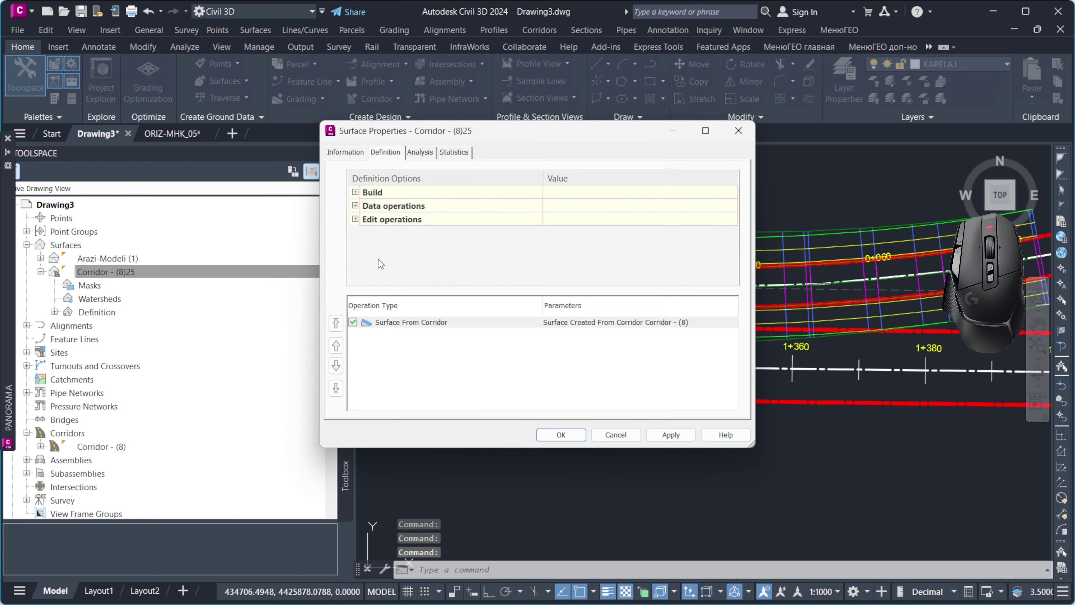
left_click(345, 152)
left_click_drag(407, 185, 251, 178)
left_click(560, 435)
Export the surface yan to a LandXML file named yan in a new folder
right_click(90, 275)
left_click(163, 475)
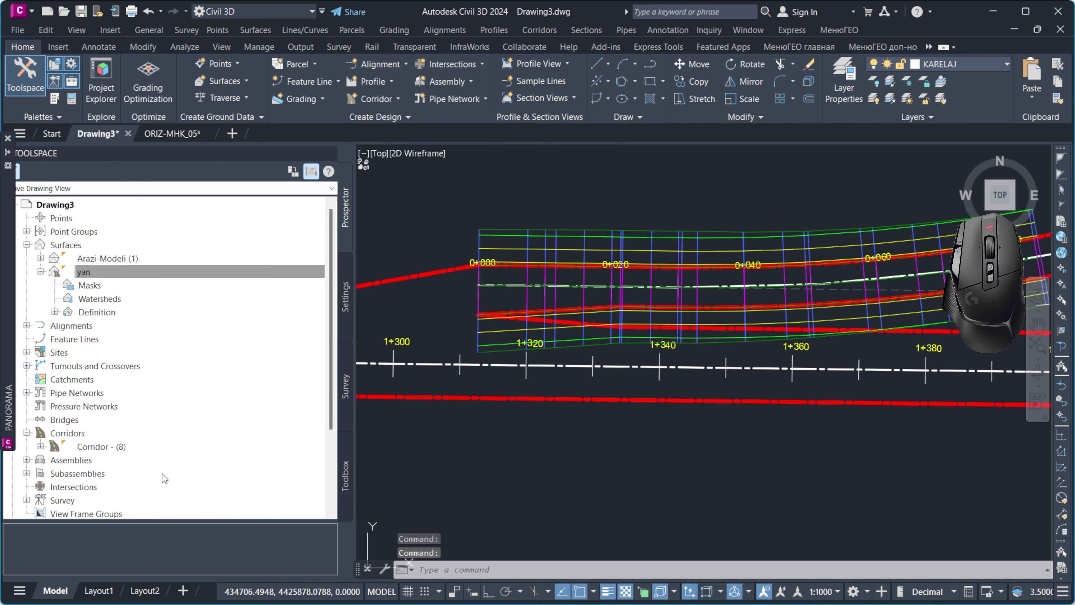
left_click(592, 408)
right_click(90, 268)
left_click(163, 463)
left_click(511, 442)
right_click(725, 236)
mouse_move(745, 351)
left_click(876, 355)
key("Return")
key("Return")
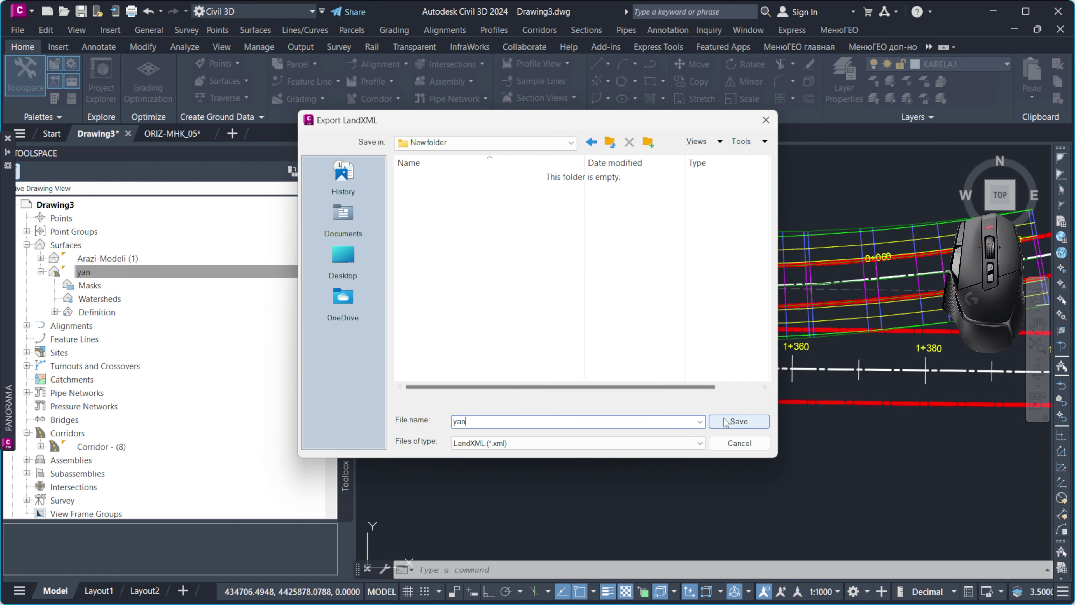
left_click(738, 421)
Turn off baseline BL - y - (9), turn on region RG - any - (4) and rebuild Corridor - (8)
right_click(101, 446)
left_click(280, 269)
left_click(59, 153)
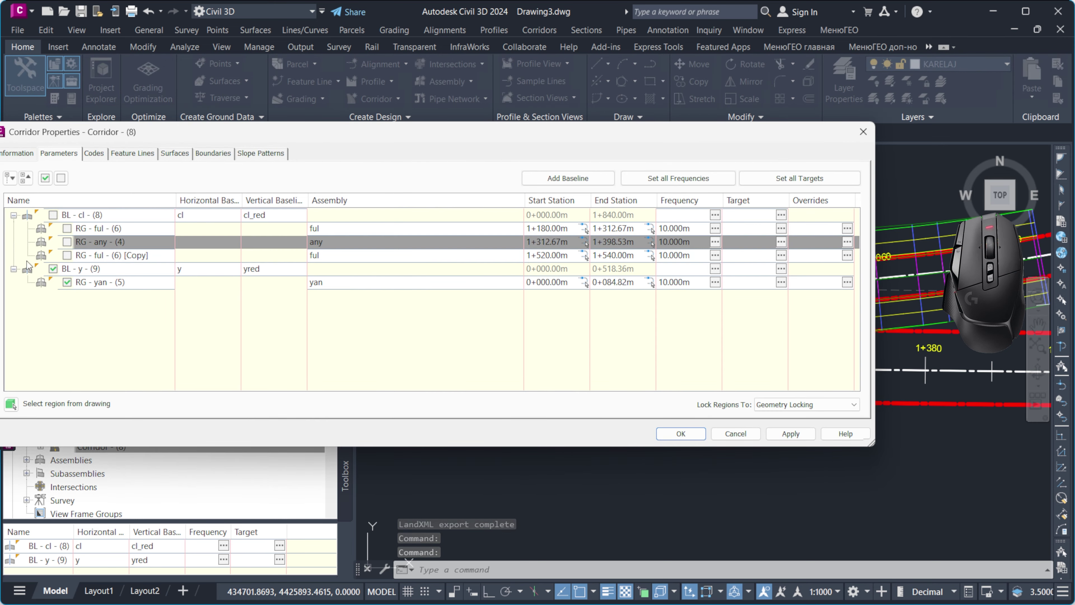
left_click(53, 268)
left_click(67, 242)
left_click(790, 433)
left_click(419, 272)
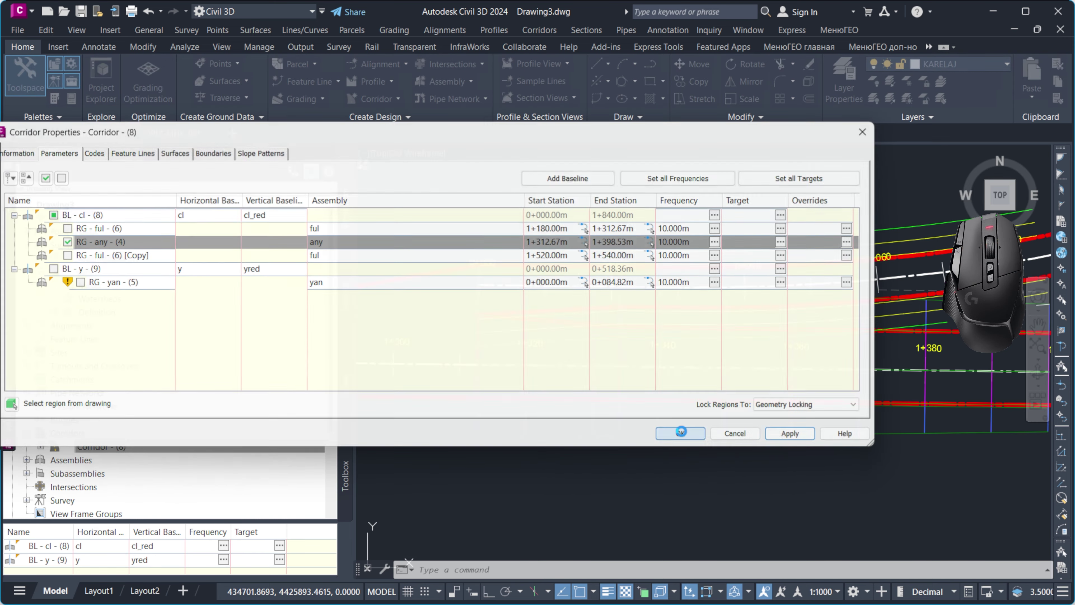
Rename the corridor's surface yan to as and export it to a LandXML file
right_click(86, 276)
left_click(106, 283)
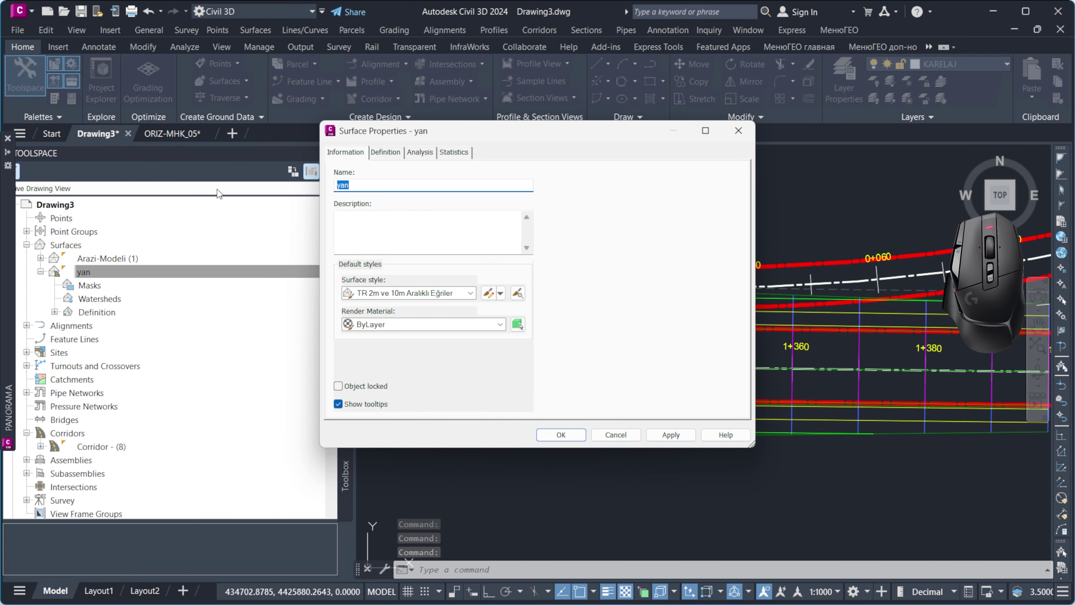
type("as")
left_click(561, 434)
right_click(104, 273)
left_click(169, 479)
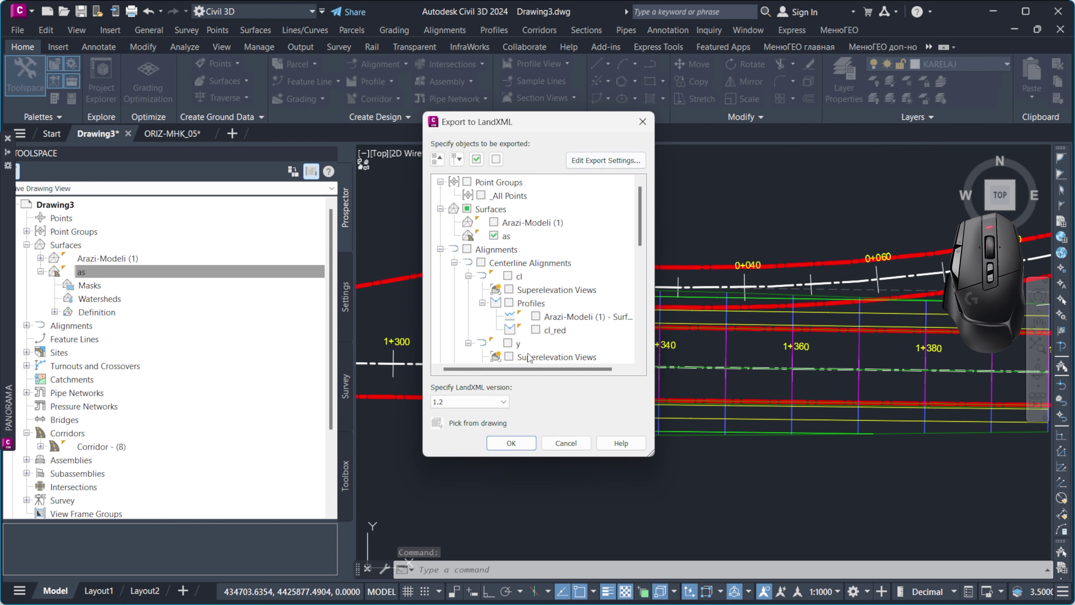
left_click(507, 443)
left_click(736, 424)
Delete the surface as from the surface definitions of Corridor - (8)
scroll(576, 331, "down", 6)
scroll(608, 328, "up", 8)
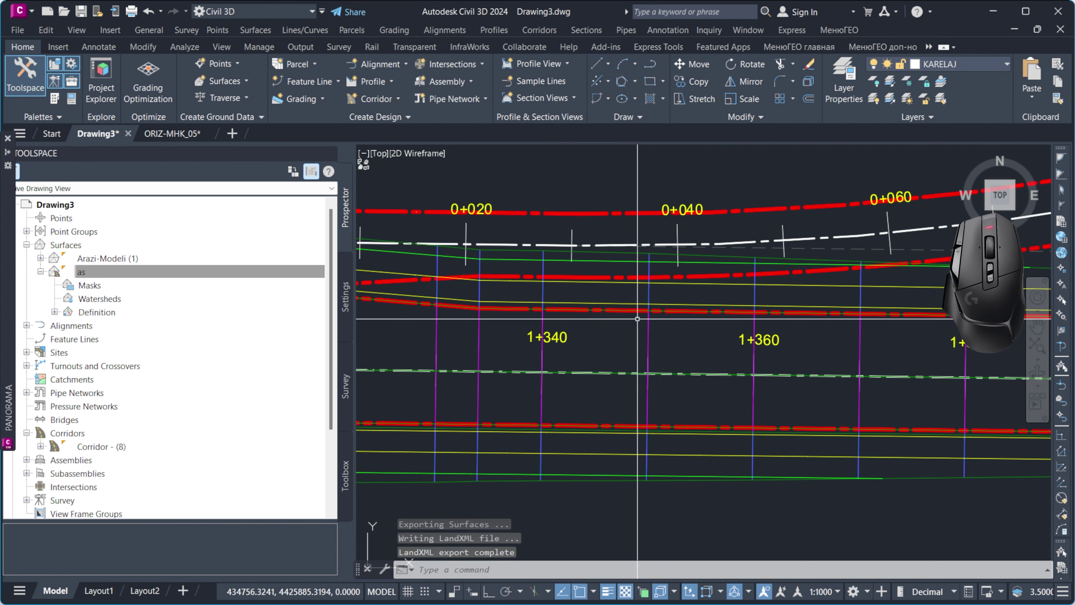
scroll(593, 322, "down", 4)
right_click(67, 435)
double_click(83, 445)
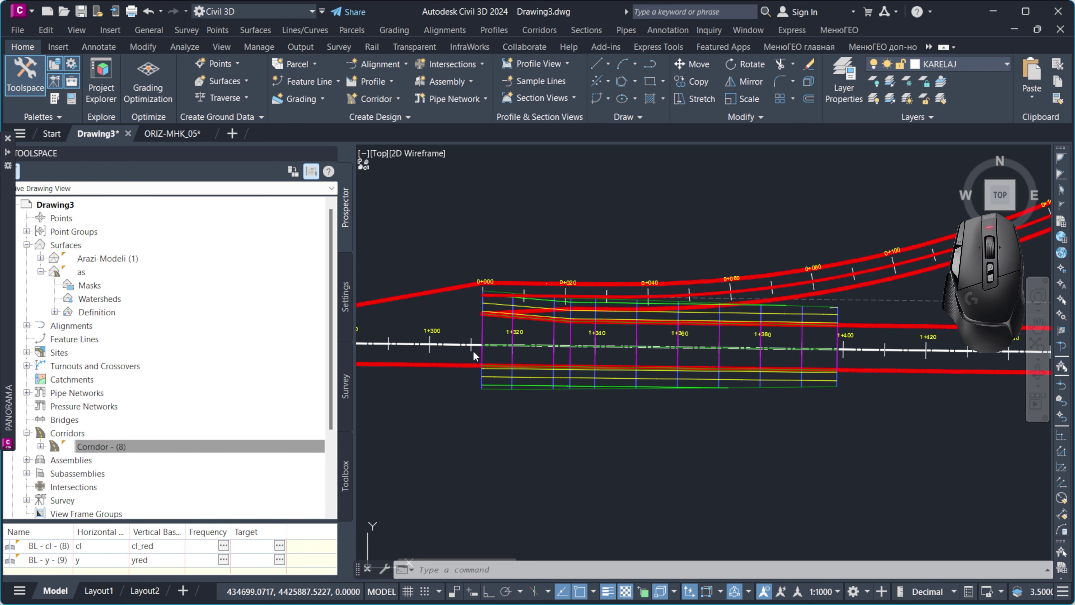
left_click(89, 246)
left_click(853, 200)
left_click(681, 434)
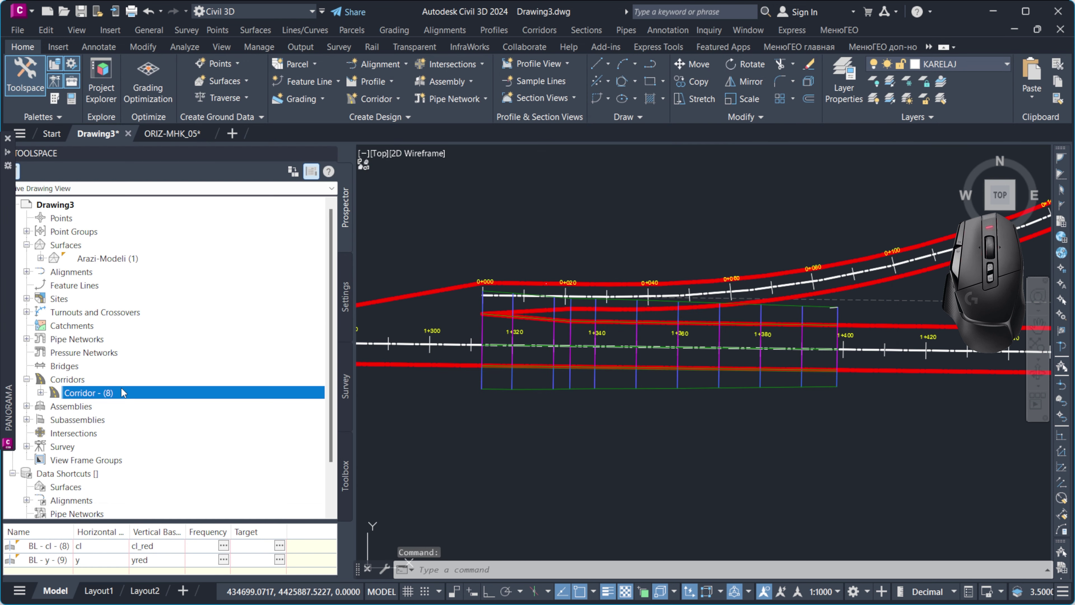
Import the two exported LandXML files to add the standalone surfaces as and yan to the drawing
left_click(58, 47)
left_click(68, 82)
double_click(432, 377)
double_click(432, 177)
left_click(635, 400)
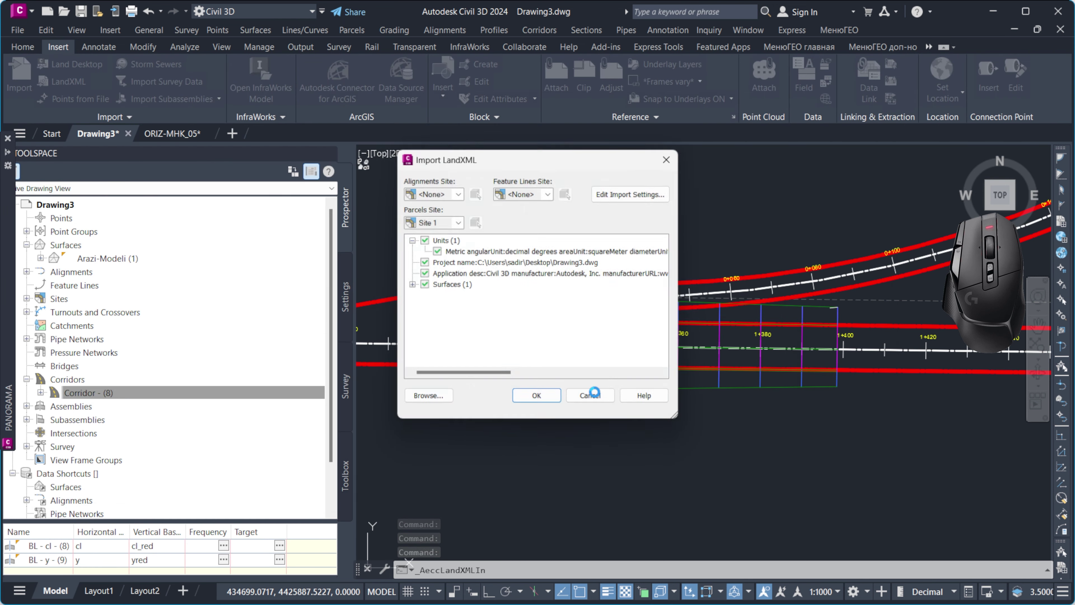
left_click(75, 82)
left_click(424, 189)
left_click(734, 420)
left_click(572, 428)
scroll(520, 508, "up", 10)
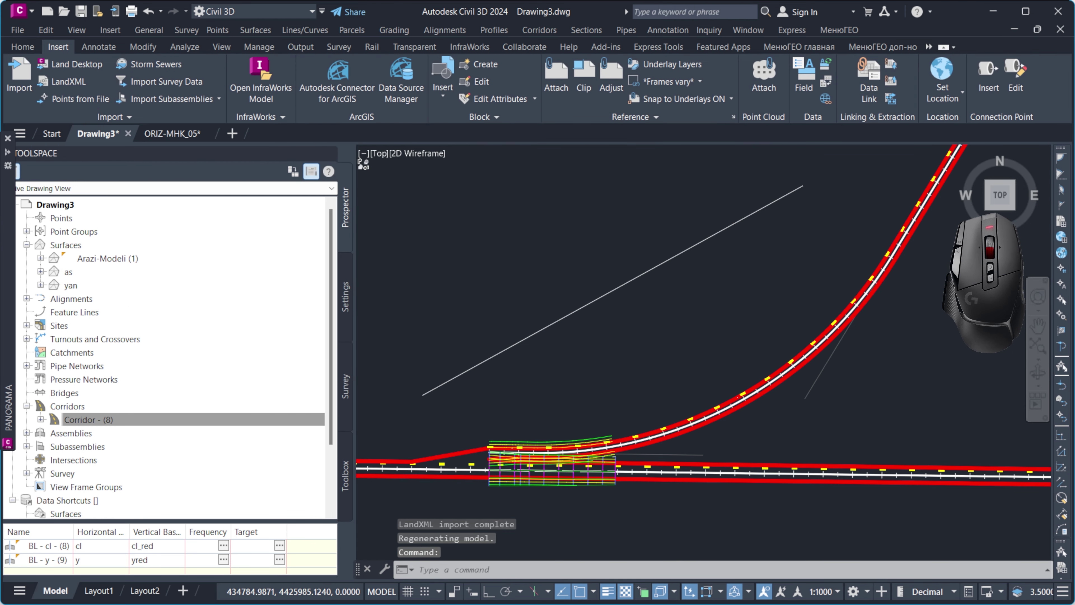
Turn baseline BL - y - (9) and its region RG - yan - (5) back on in the corridor's properties
scroll(584, 312, "down", 4)
right_click(82, 417)
left_click(128, 200)
left_click(58, 153)
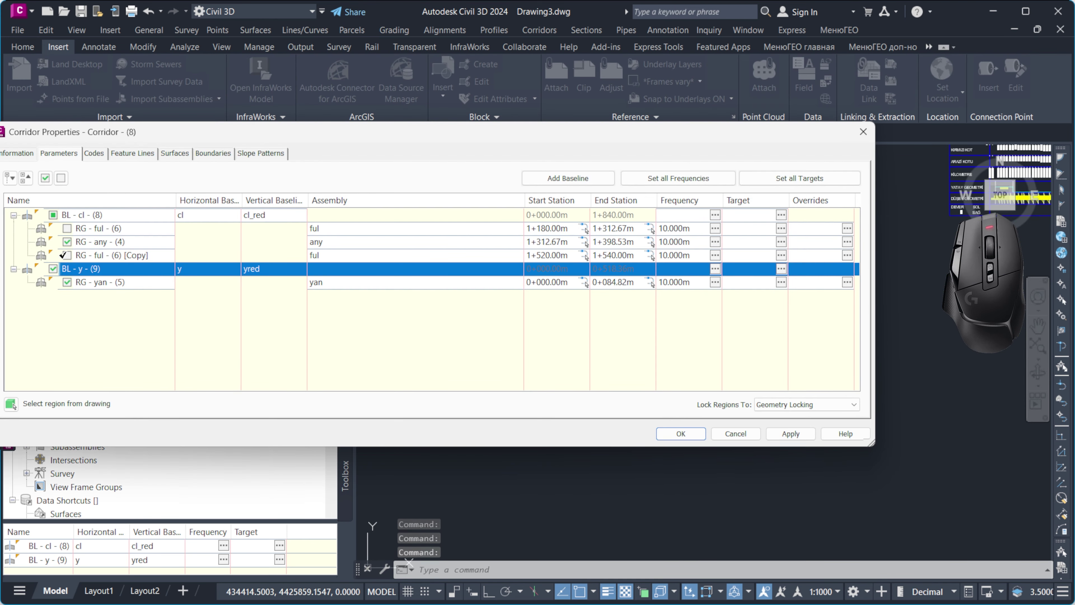
Edit the surface targets of branch region RG - yan - (5) and main line region RG - any - (4), and apply them to the corridor
left_click(781, 282)
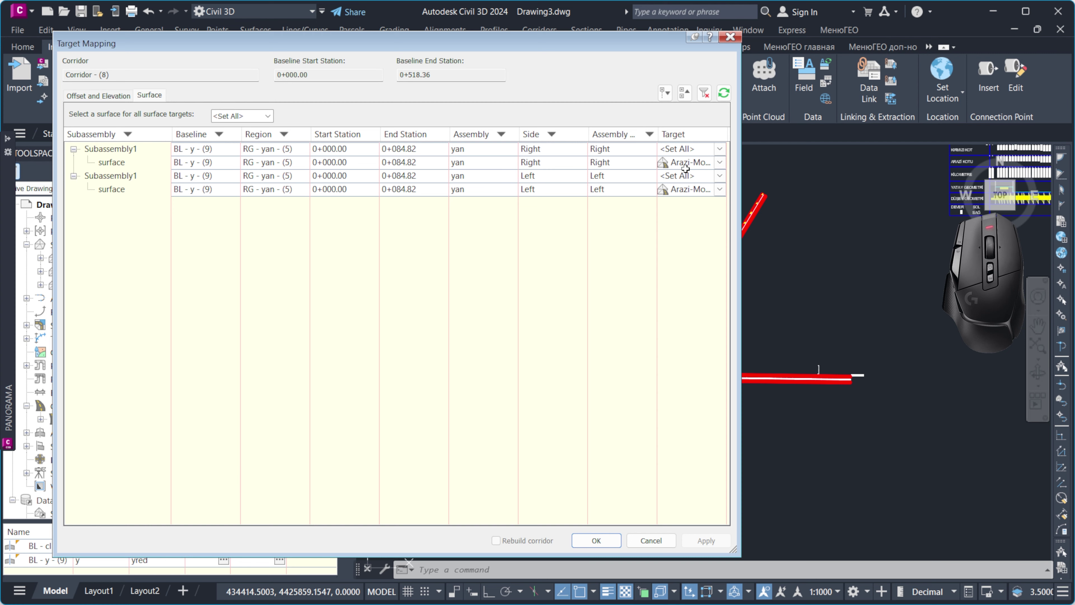
left_click(597, 535)
left_click(762, 243)
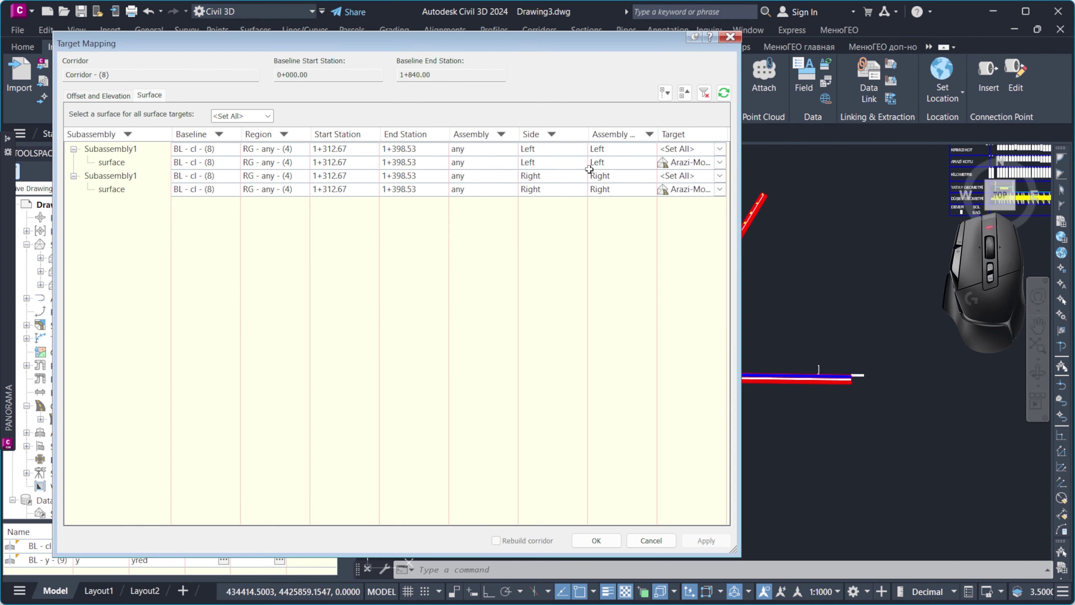
key("Return")
left_click(715, 241)
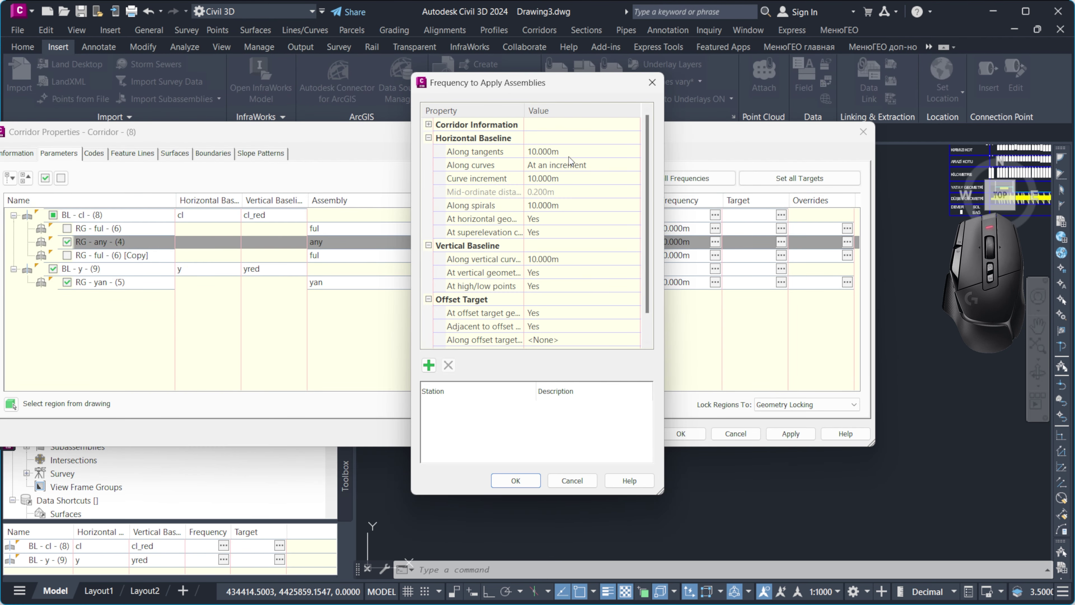
left_click(515, 481)
left_click(789, 436)
left_click(683, 434)
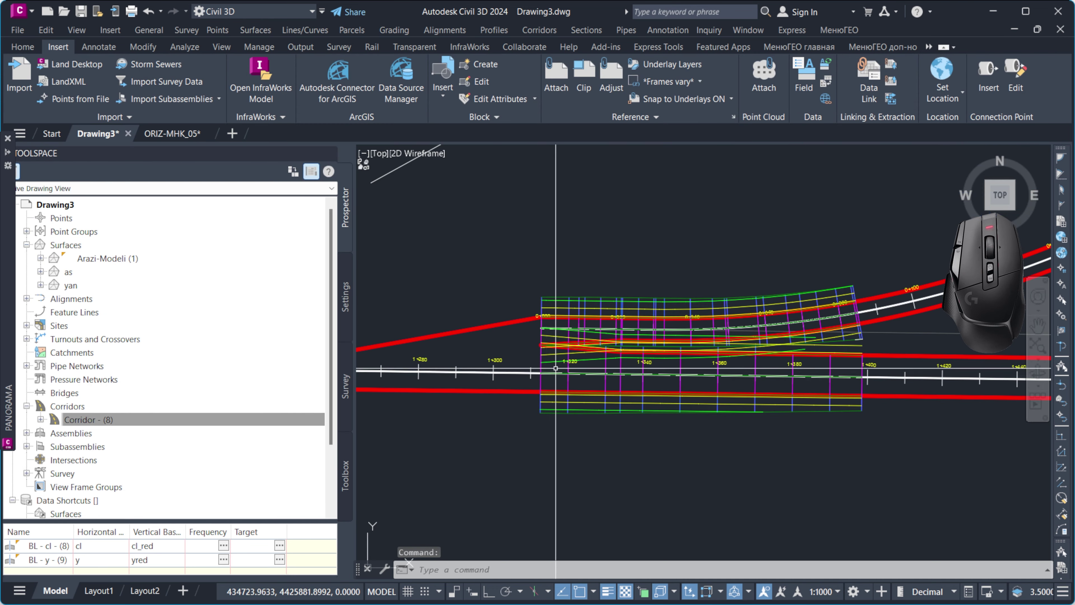
Turn regions RG - ful - (6) and RG - ful - (6) [Copy] back on and rebuild the corridor
right_click(80, 419)
left_click(128, 202)
left_click(67, 229)
left_click(67, 255)
left_click(781, 435)
left_click(494, 280)
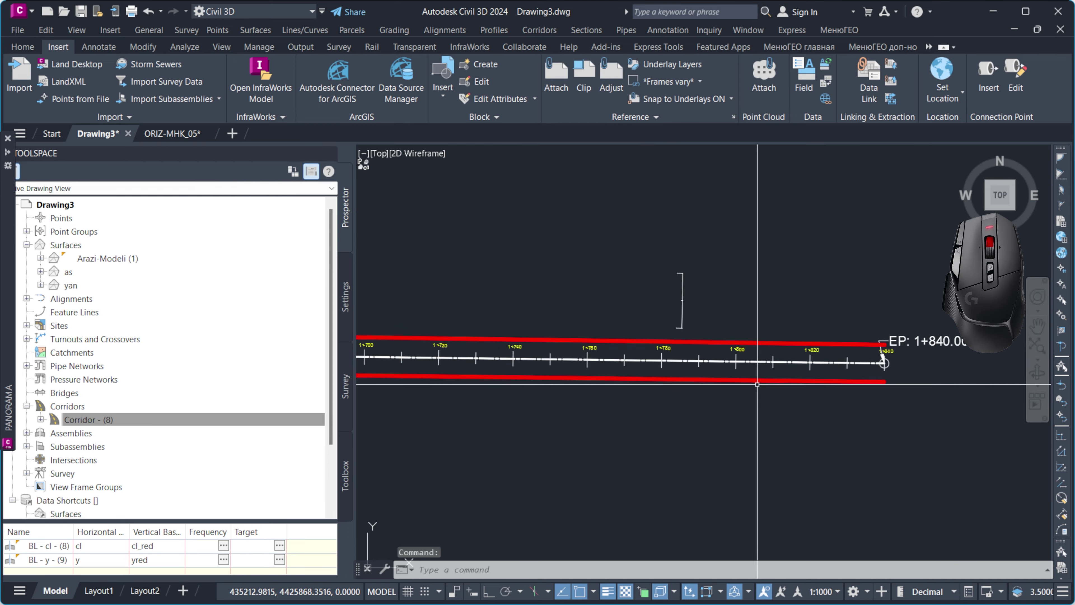
scroll(757, 384, "down", 5)
scroll(592, 388, "up", 3)
scroll(593, 388, "down", 2)
scroll(636, 386, "up", 4)
scroll(631, 386, "down", 2)
scroll(635, 387, "down", 3)
scroll(720, 394, "up", 3)
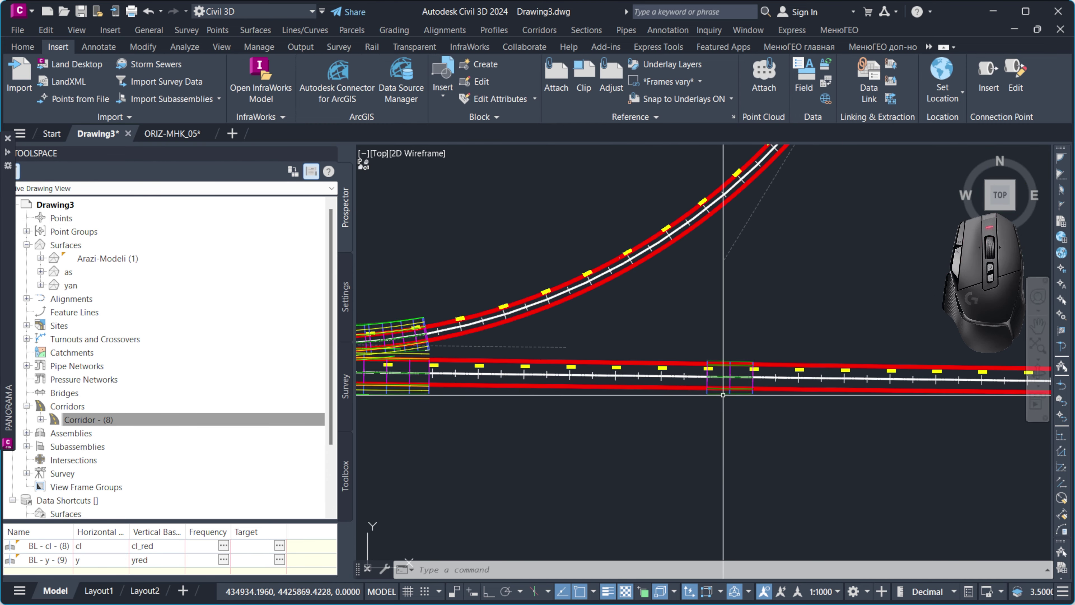
left_click(722, 395)
scroll(719, 378, "up", 3)
left_click(672, 377)
scroll(850, 387, "down", 3)
scroll(533, 384, "up", 3)
scroll(515, 383, "down", 3)
scroll(819, 395, "up", 2)
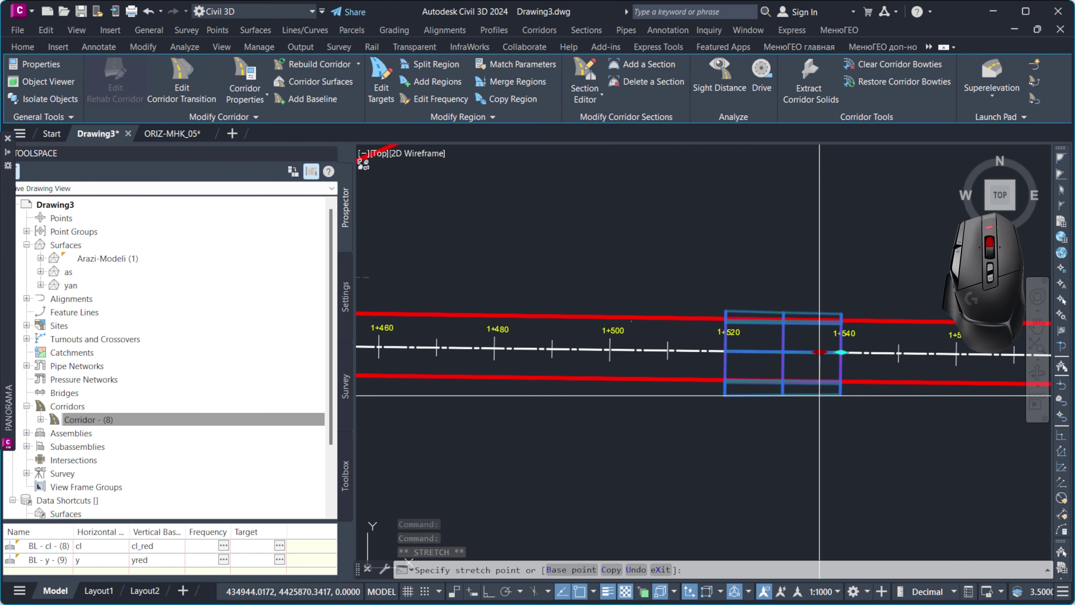
scroll(819, 395, "down", 3)
key("Escape")
Extend the start of region RG - ful - (6) [Copy] back to station 1+398.53m, meeting the end of RG - any - (4)
right_click(88, 419)
left_click(212, 196)
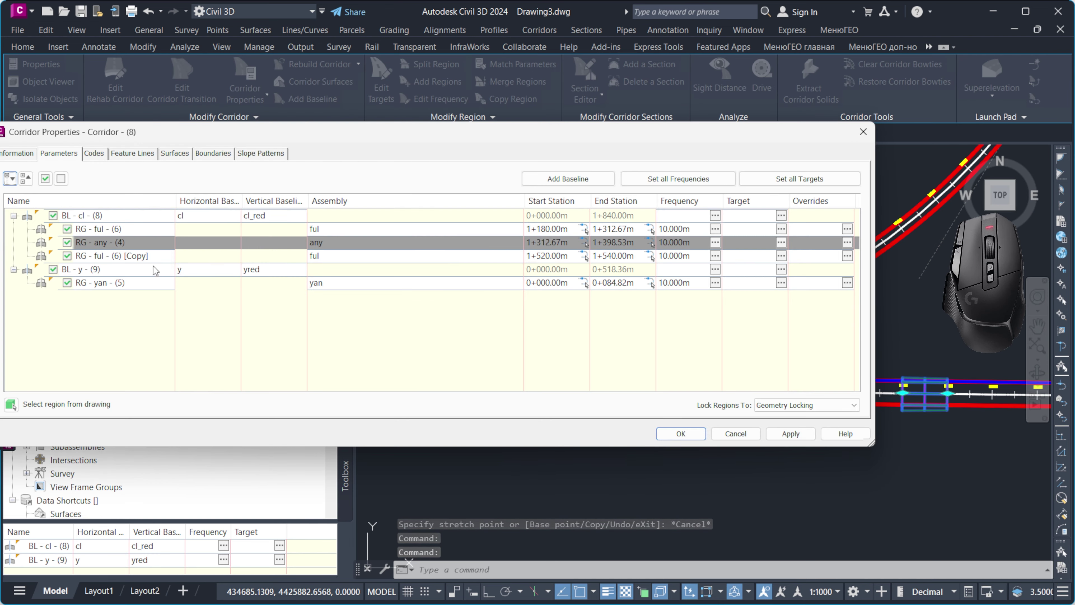
left_click(863, 131)
left_click(902, 393)
scroll(616, 379, "up", 5)
left_click(713, 388)
scroll(605, 379, "down", 6)
scroll(710, 383, "up", 3)
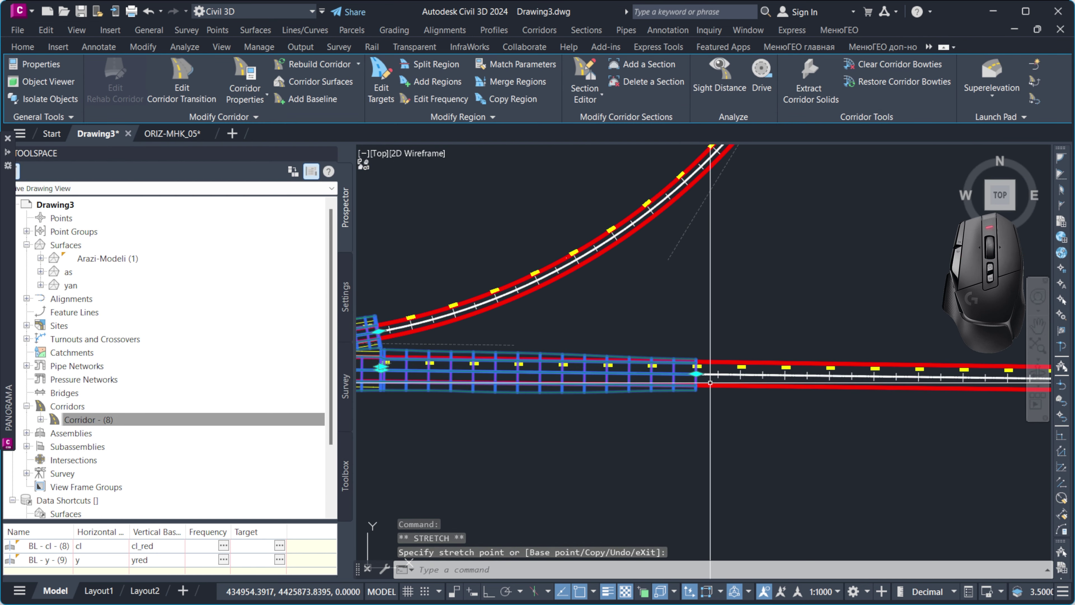
key("Escape")
Set a drawing polyline as the left lr_horizn offset target of region RG - ful - (6) [Copy] and rebuild the corridor
right_click(535, 390)
left_click(601, 204)
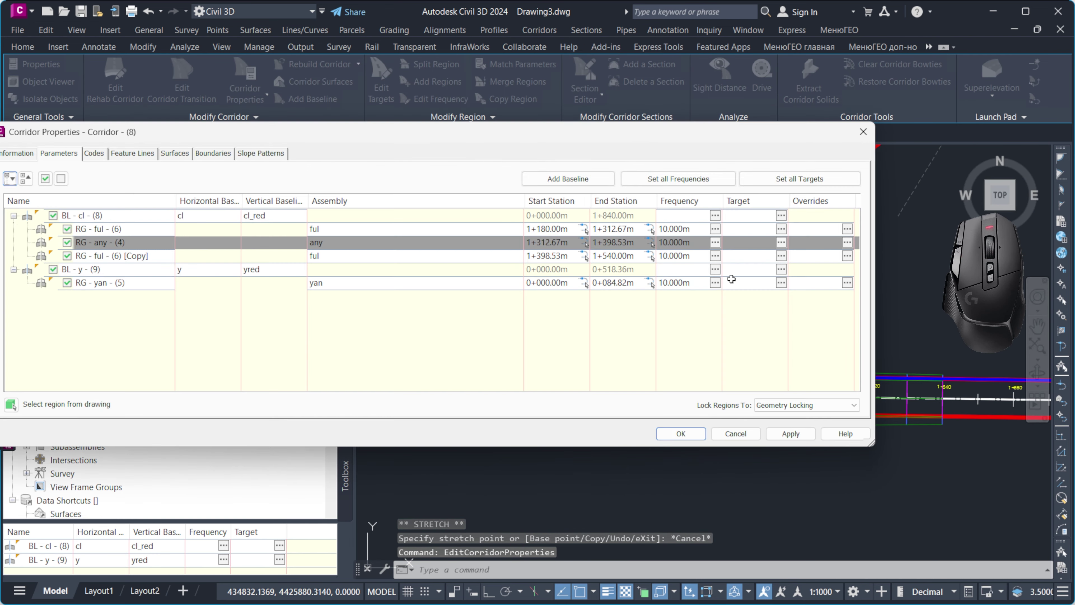
left_click(781, 256)
left_click(610, 168)
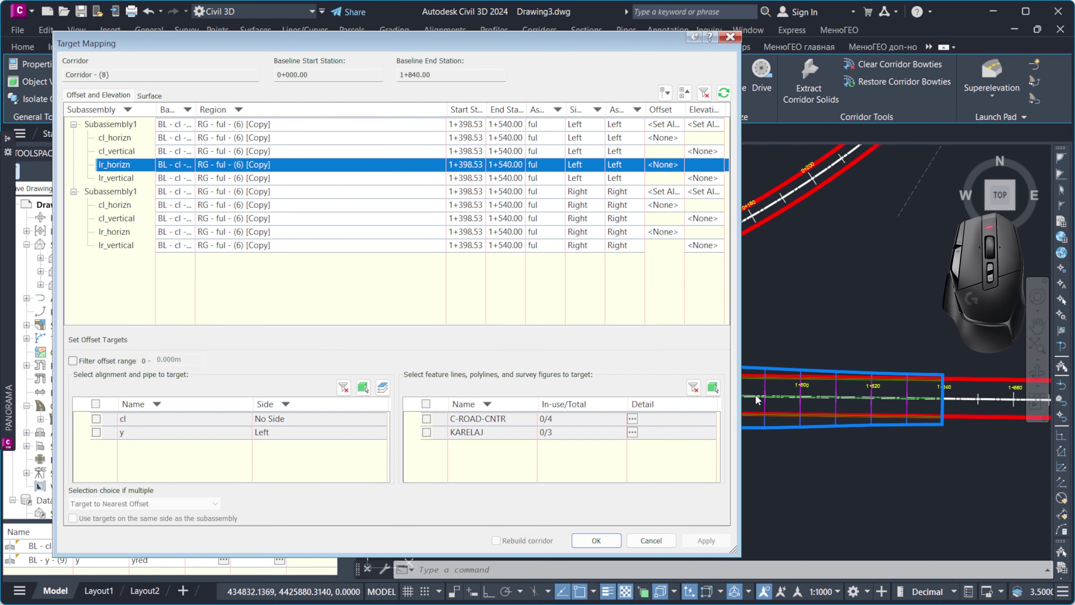
left_click(712, 387)
scroll(415, 369, "up", 7)
left_click(593, 384)
key("Return")
left_click(597, 541)
left_click(681, 434)
left_click(505, 288)
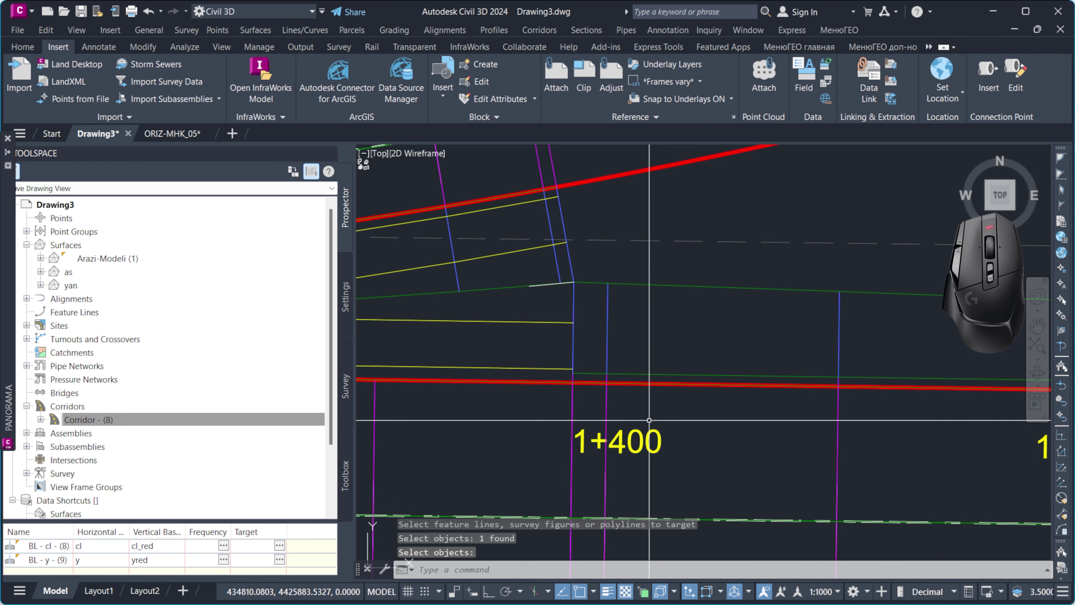
Insert a region with assembly ful after RG - yan - (5) on the branch baseline and set its frequencies to 10 m
scroll(550, 381, "down", 6)
right_click(91, 419)
left_click(144, 200)
right_click(80, 283)
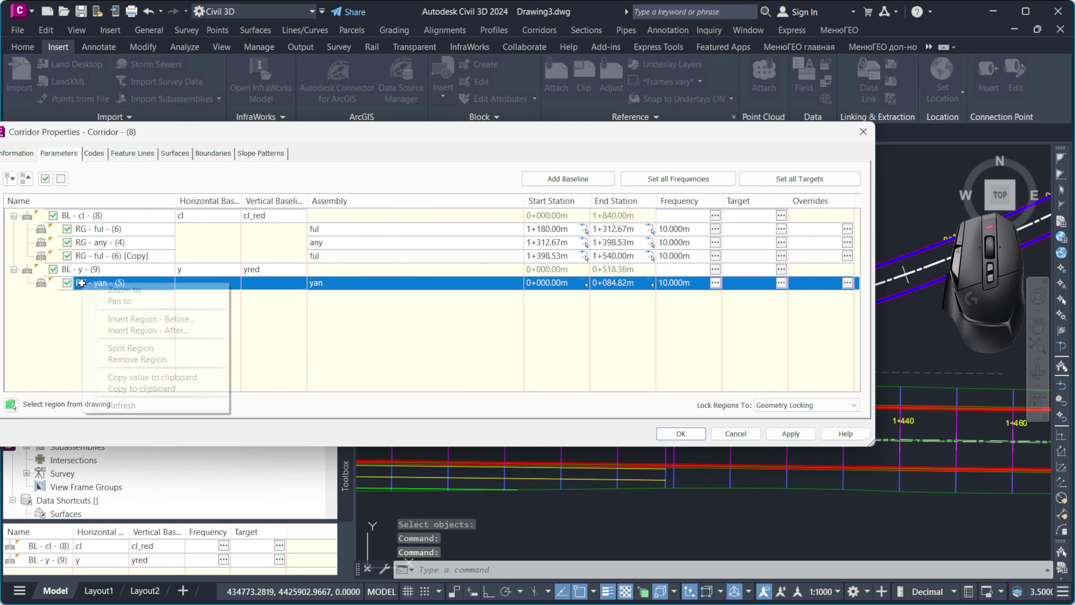
left_click(127, 329)
left_click(261, 312)
left_click(253, 309)
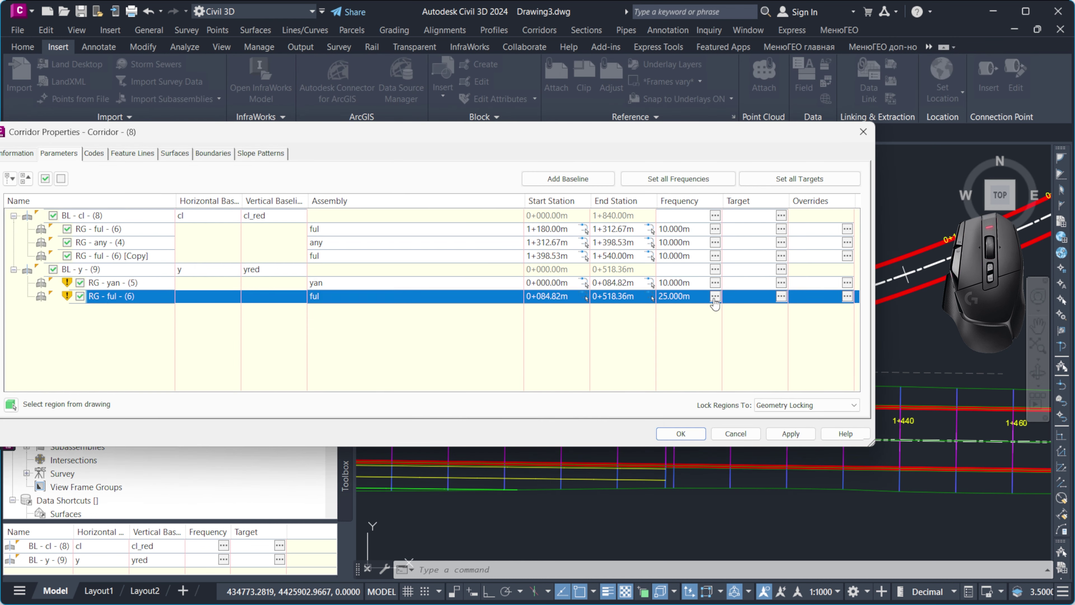
type("10.000m")
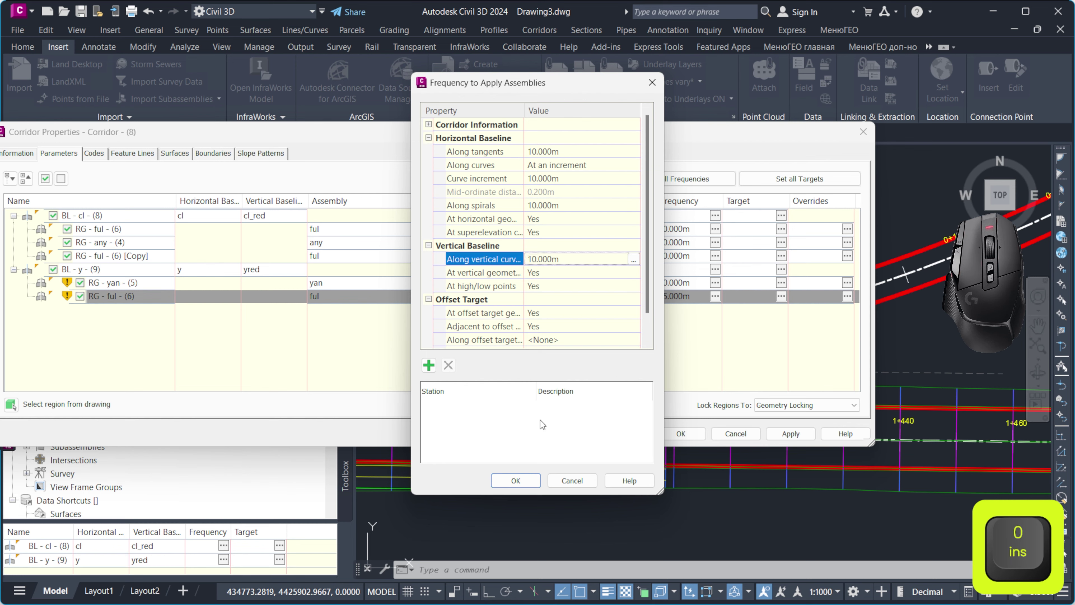
left_click(515, 481)
Set the new branch region's surface target and pick drawing lines as its left and right lr_horizn offset targets
left_click(781, 297)
left_click(149, 96)
left_click(270, 115)
left_click(224, 148)
left_click(98, 95)
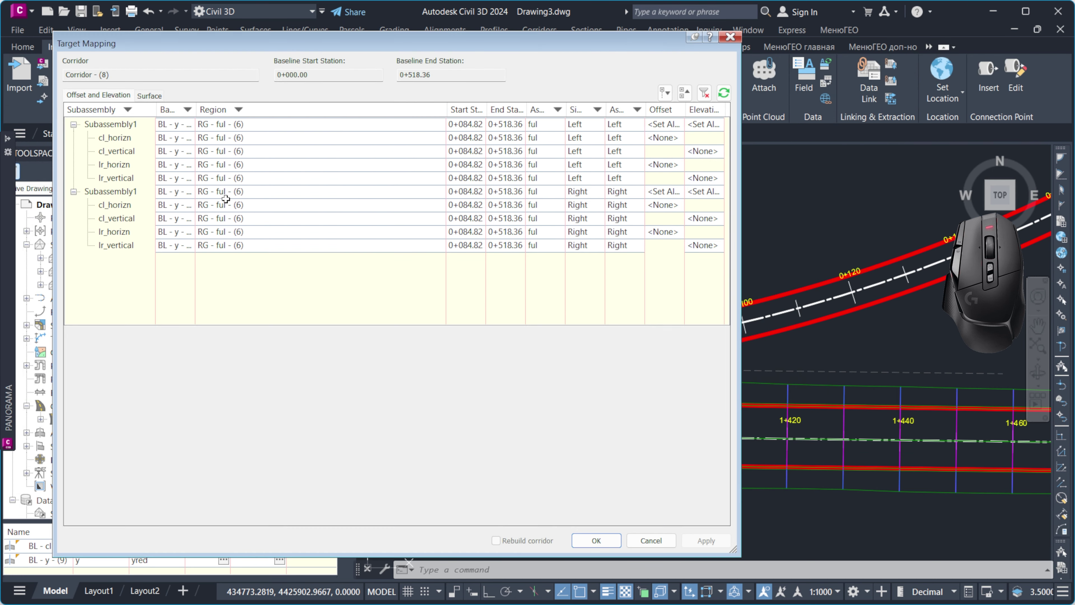
left_click(229, 166)
left_click(714, 388)
left_click(629, 329)
key("Return")
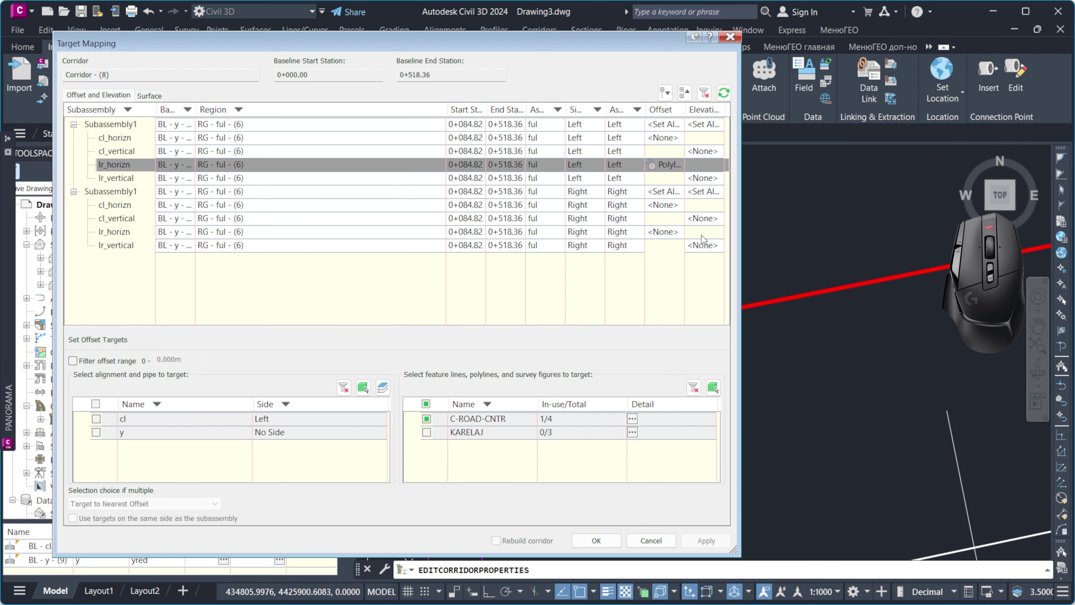
left_click(671, 234)
left_click(714, 388)
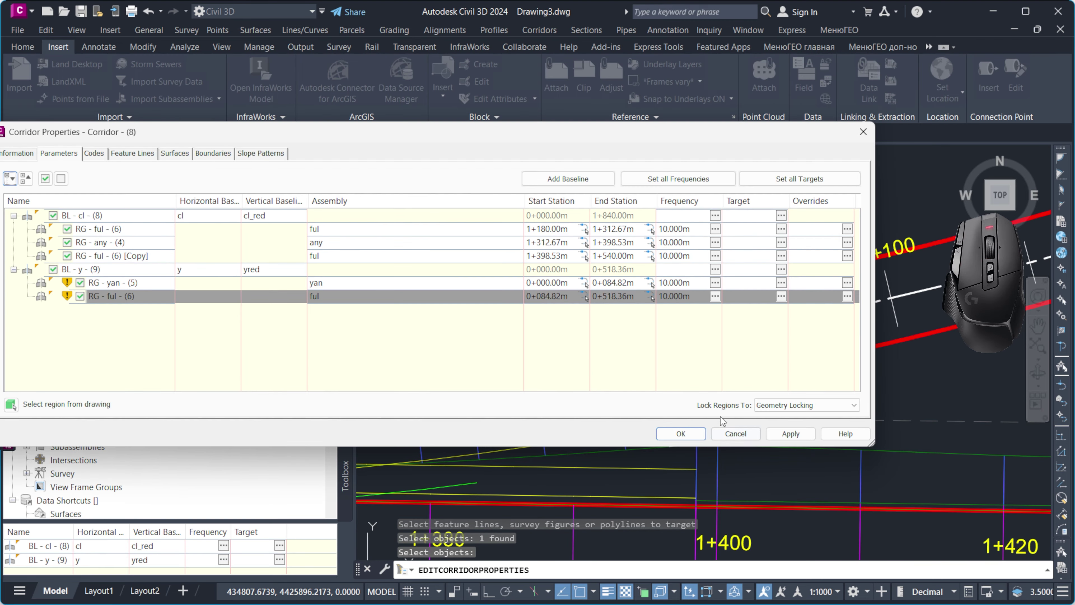
Create a corridor surface in the corridor's properties and rebuild the corridor
left_click(174, 153)
left_click(800, 199)
left_click(745, 233)
left_click(821, 199)
left_click(652, 246)
left_click(605, 271)
left_click(703, 433)
key("Return")
Examine the new corridor surface in 3D around the junction
left_click(731, 137)
right_click(731, 137)
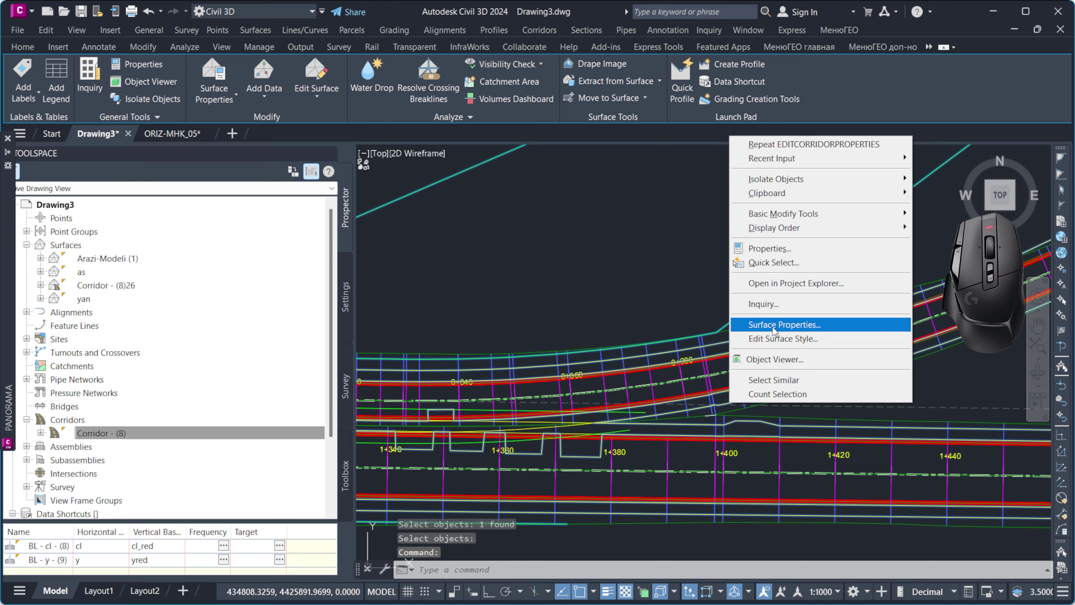
left_click(779, 360)
left_click_drag(579, 491, 377, 391)
scroll(399, 377, "up", 5)
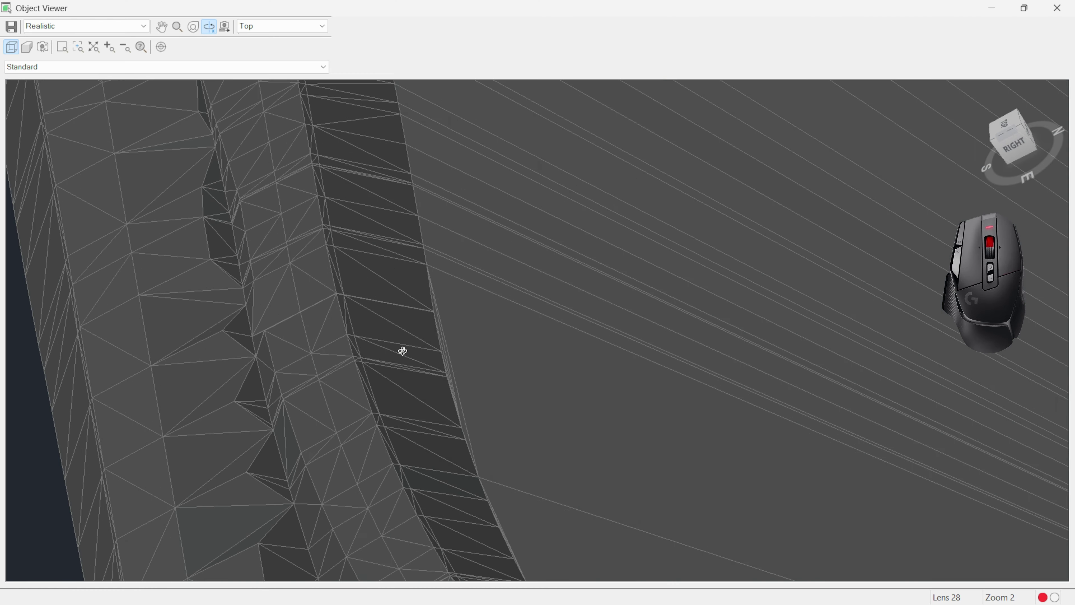
middle_click_drag(401, 353, 387, 451, "shift")
key("Escape")
Set the assembly frequency of regions RG - any - (4) and RG - yan - (5) to 1 m and apply it to the corridor
left_click(516, 355)
right_click(516, 355)
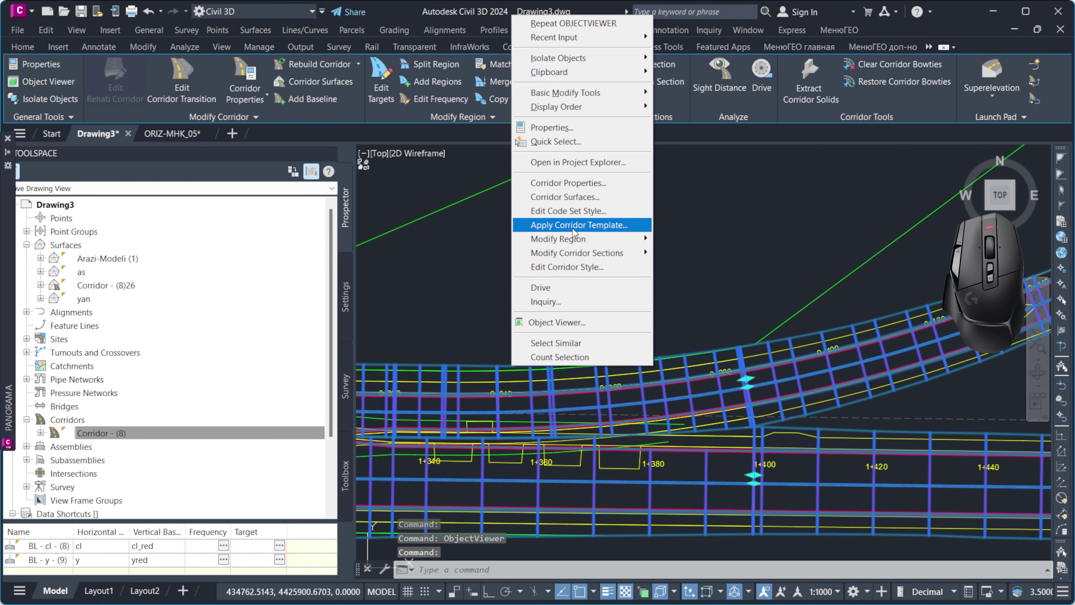
left_click(588, 245)
left_click(16, 153)
left_click(59, 153)
left_click(715, 241)
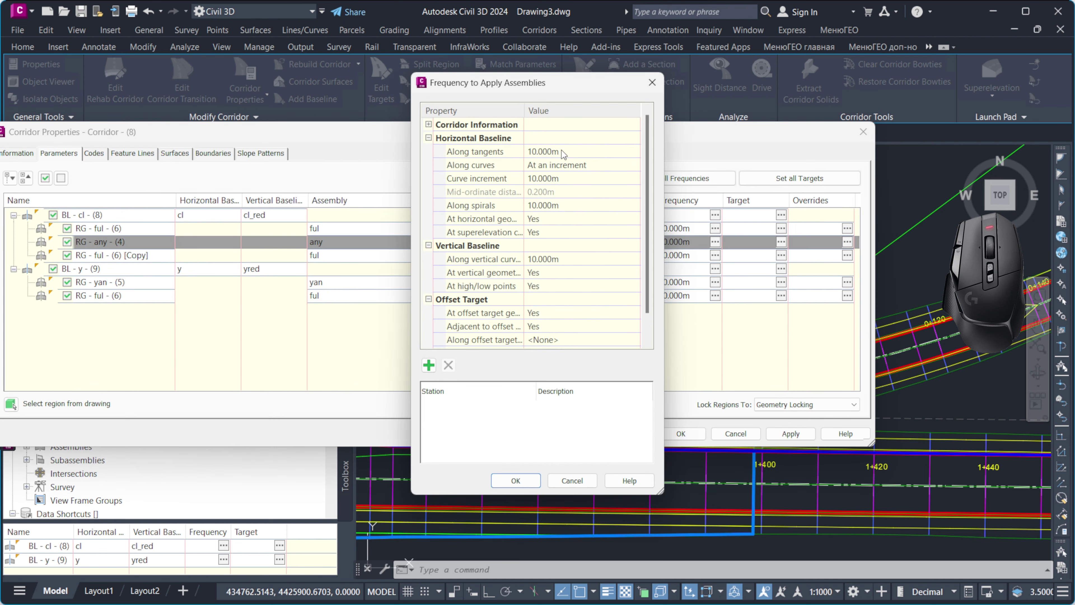
left_click(515, 480)
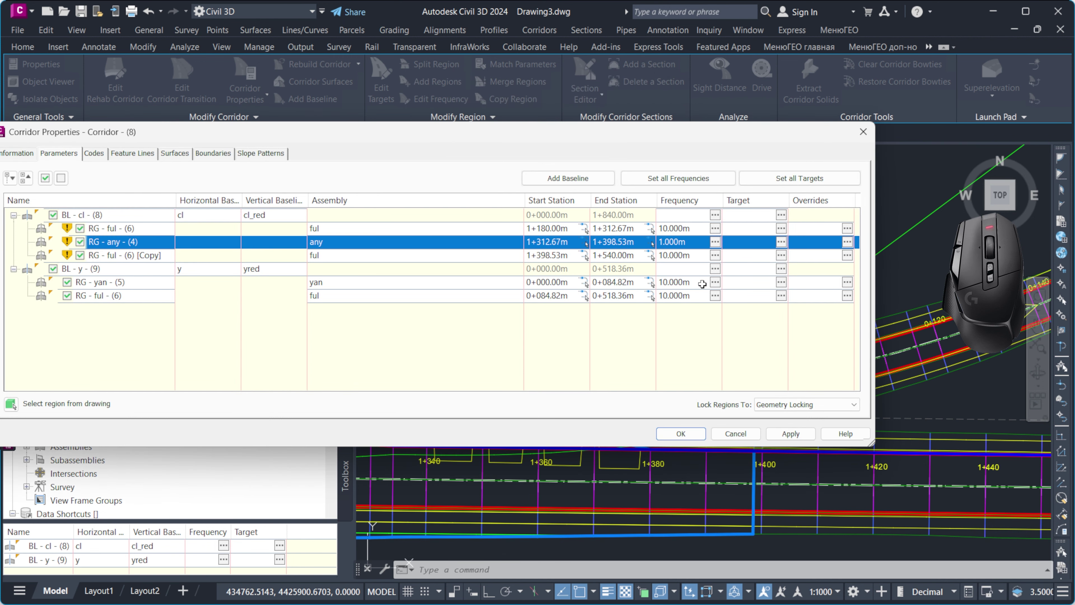
left_click(617, 180)
key("Return")
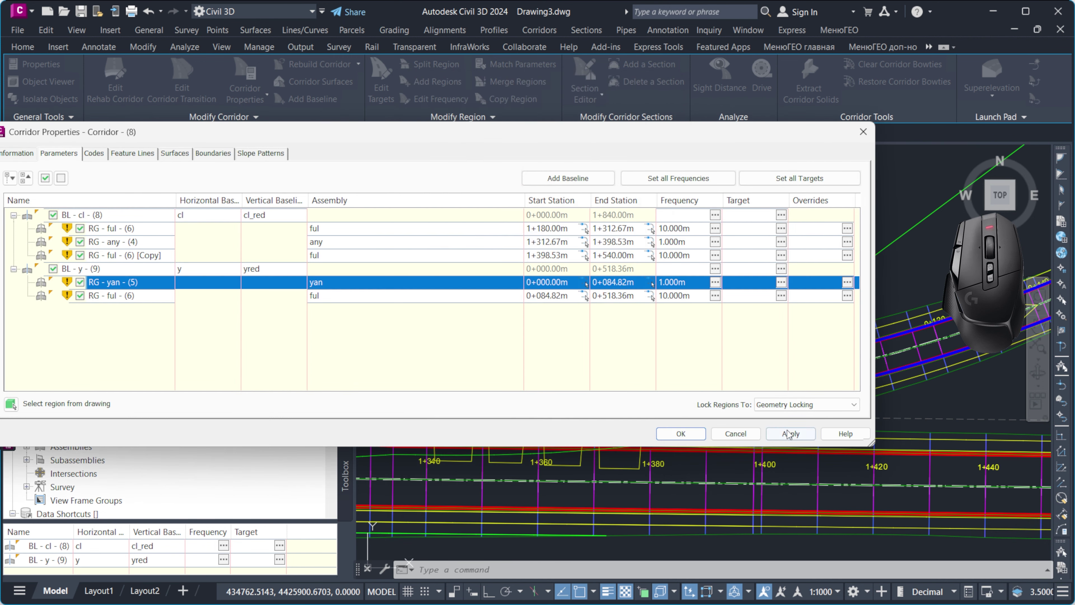
key("Return")
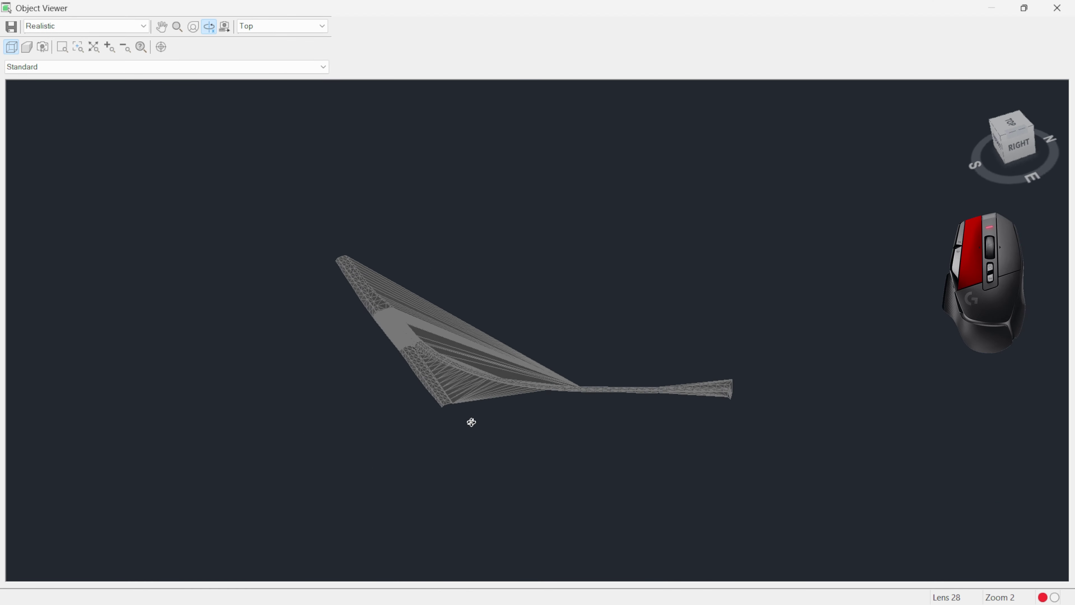
Examine in 3D how the corridor surface joins at the end of the densely sampled junction regions
left_click_drag(471, 423, 436, 409)
scroll(312, 320, "up", 5)
middle_click_drag(311, 319, 444, 339)
scroll(278, 356, "up", 5)
middle_click_drag(279, 356, 441, 422)
scroll(440, 422, "up", 5)
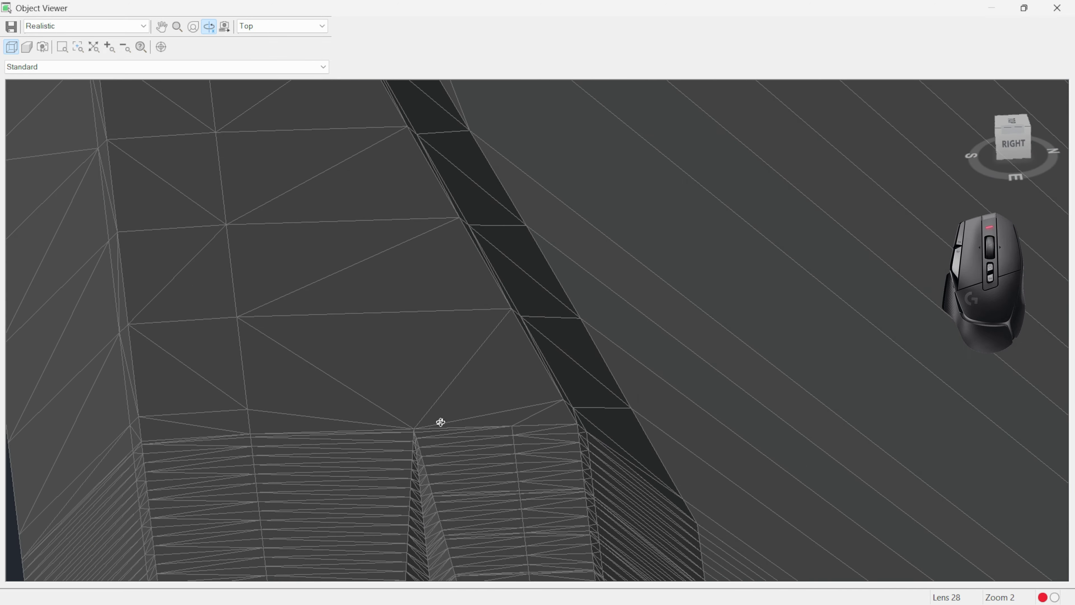
left_click_drag(440, 422, 583, 367)
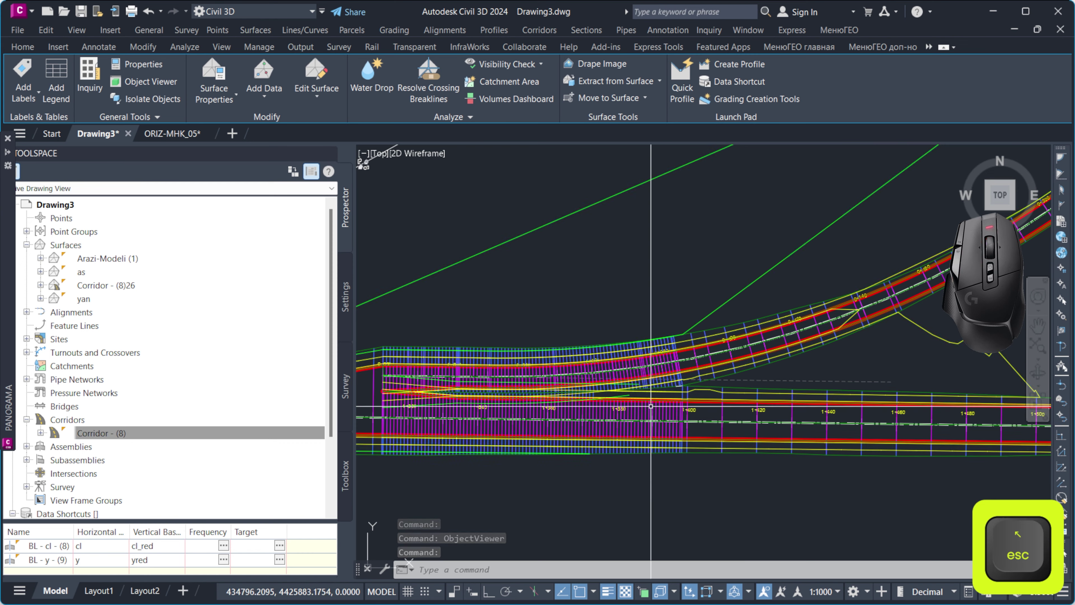
Change the display of surface Corridor - (8)26 to show its triangles
scroll(688, 399, "up", 4)
right_click(715, 365)
left_click(763, 294)
left_click(688, 436)
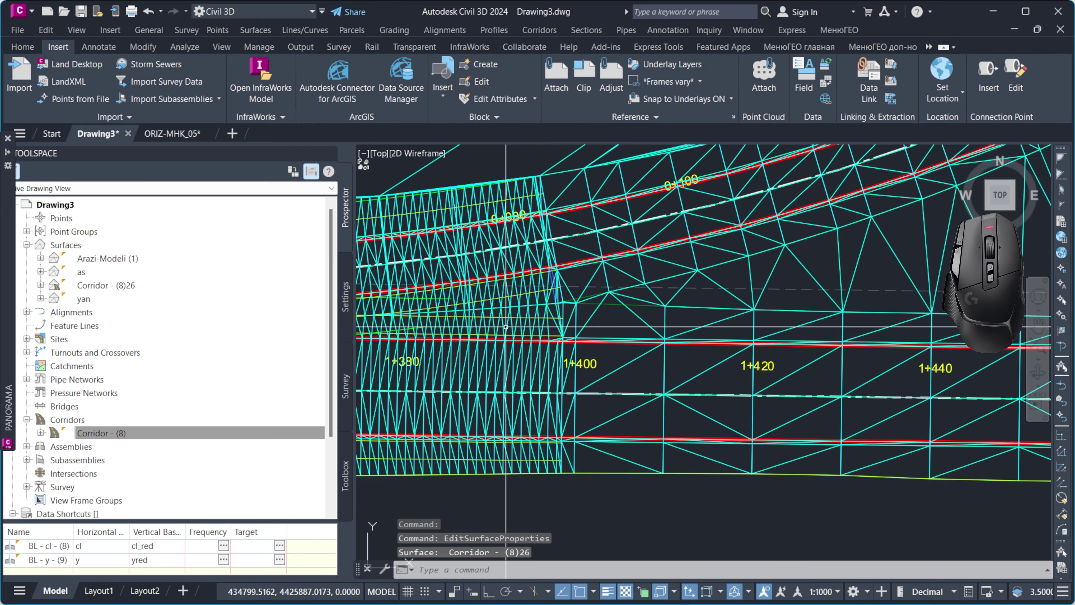
Add a manual assembly station at 1+403.69m to region RG - ful - (6) [Copy], at the daylight vertex, and rebuild the corridor
left_click(138, 237)
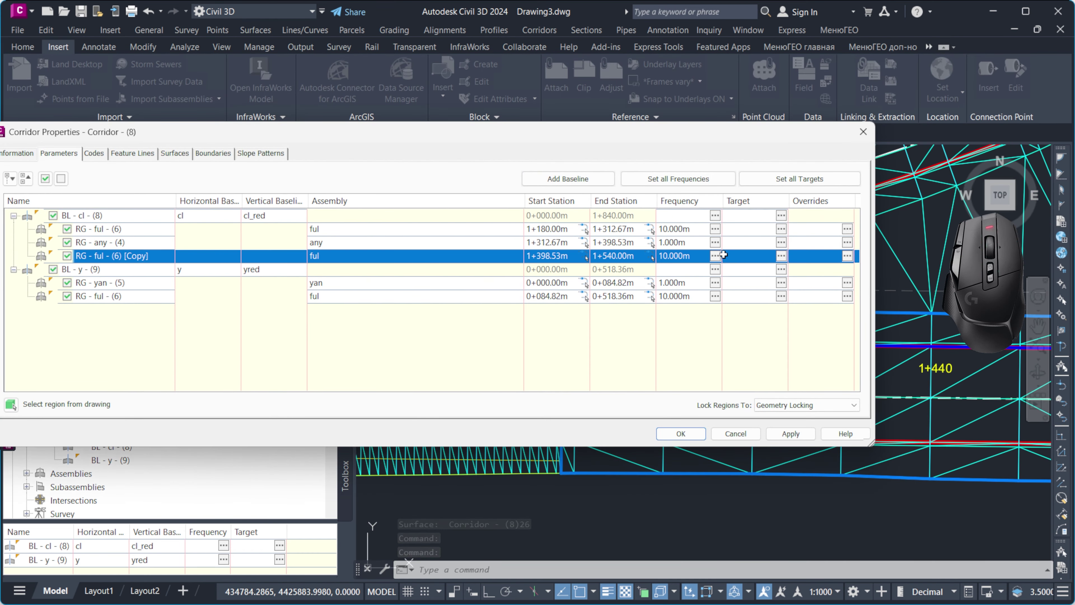
left_click(586, 256)
scroll(609, 375, "up", 2)
scroll(595, 251, "up", 6)
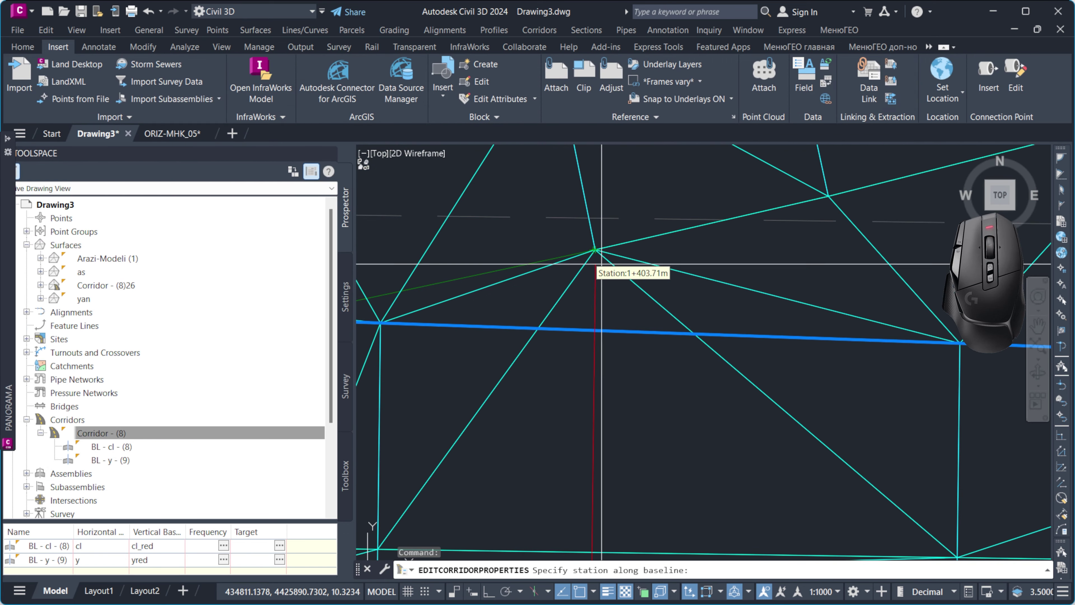
left_click(596, 251)
key("Return")
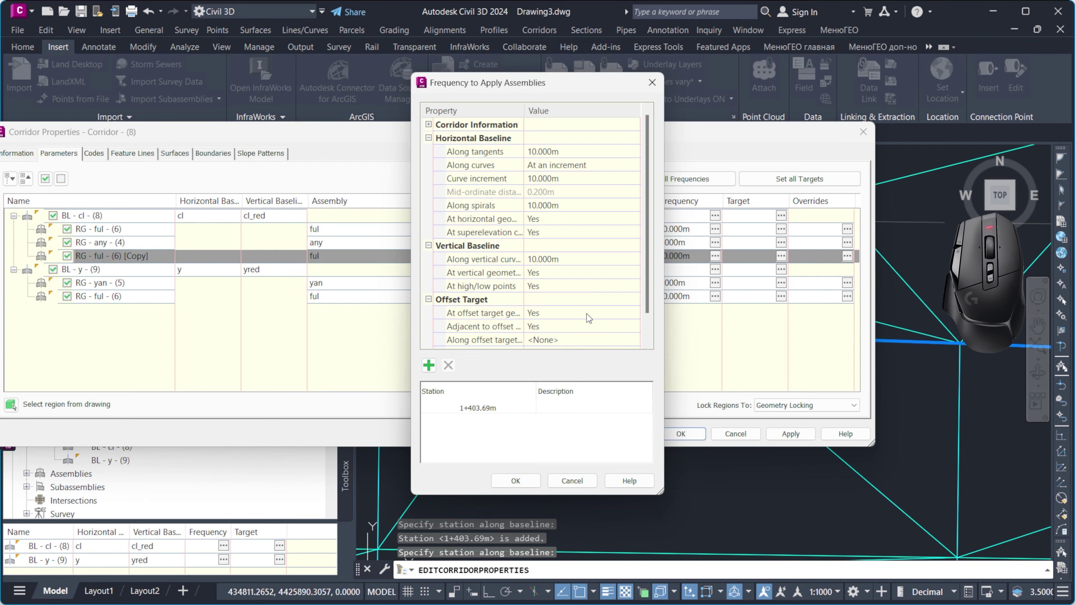
left_click(513, 480)
left_click(682, 434)
Check the rebuilt surface in 3D and in plan for gaps beside station 1+400
left_click(615, 333)
right_click(611, 315)
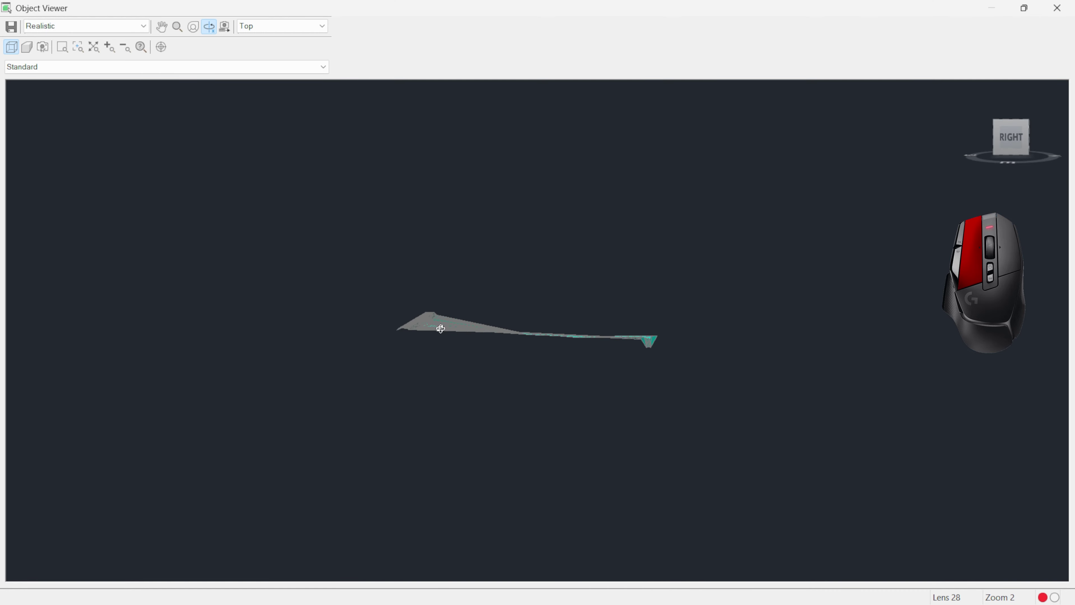
left_click_drag(441, 328, 486, 357)
scroll(486, 357, "up", 2)
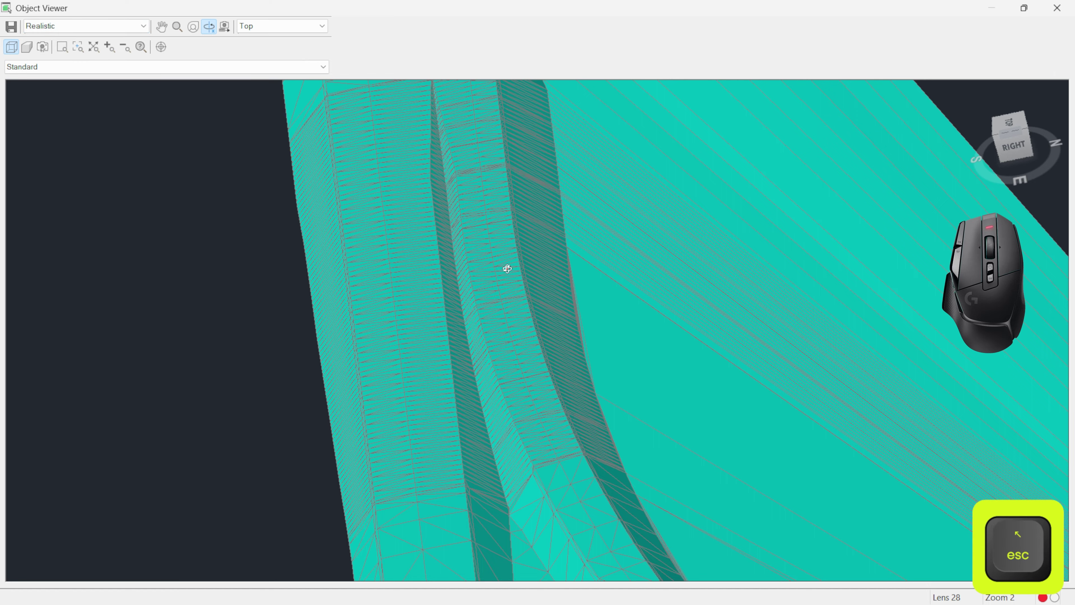
key("Escape")
scroll(582, 349, "down", 4)
scroll(576, 353, "up", 4)
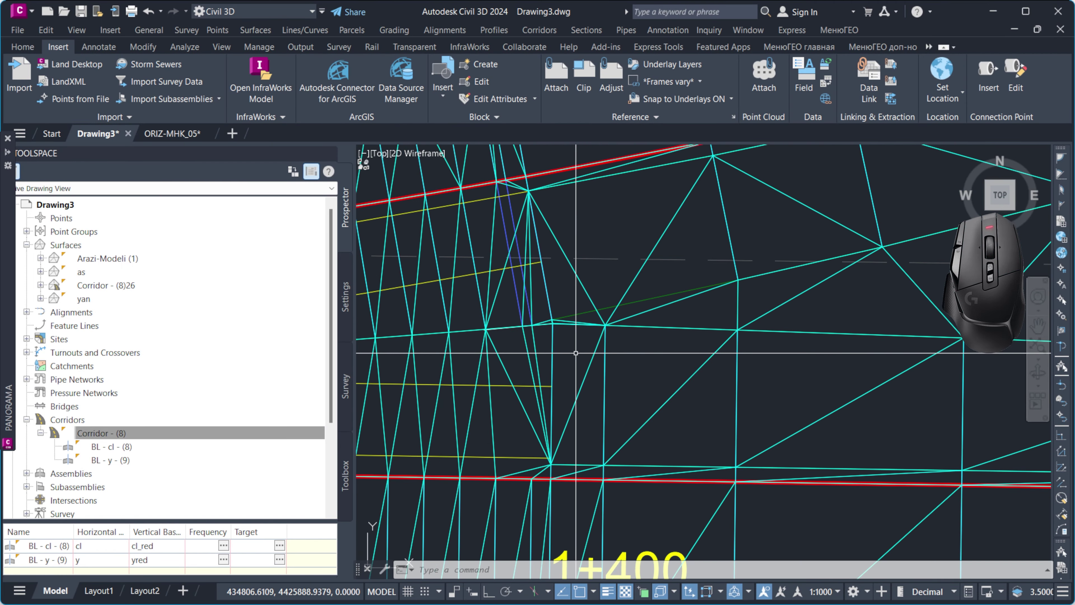
Add a manual assembly station at 0+086.22m to the branch region RG - ful - (6) and rebuild the corridor
scroll(624, 366, "down", 2)
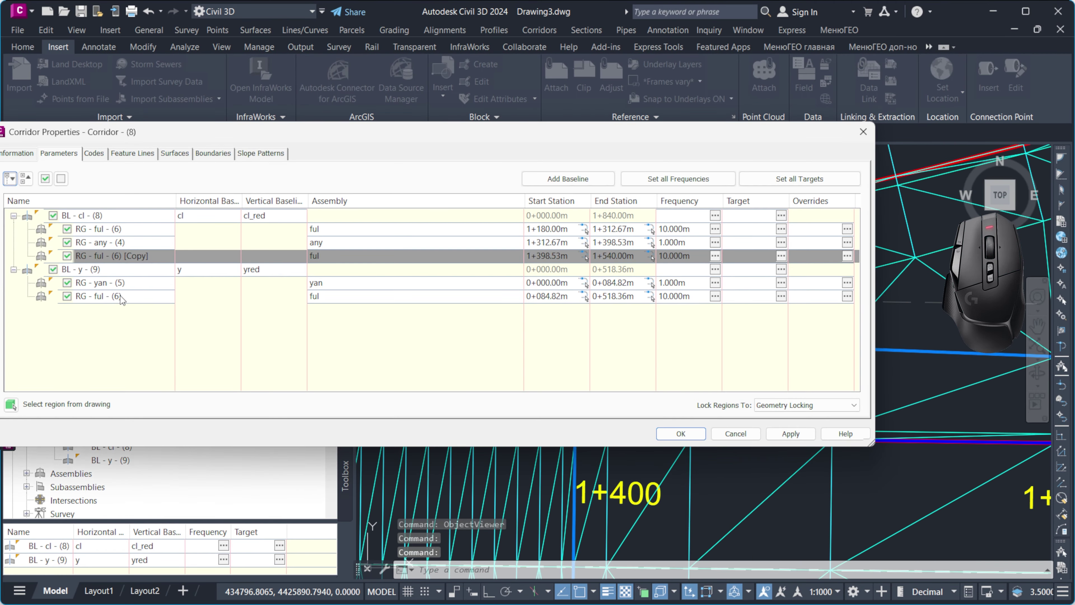
left_click(120, 296)
left_click(717, 296)
left_click(427, 365)
scroll(614, 334, "up", 6)
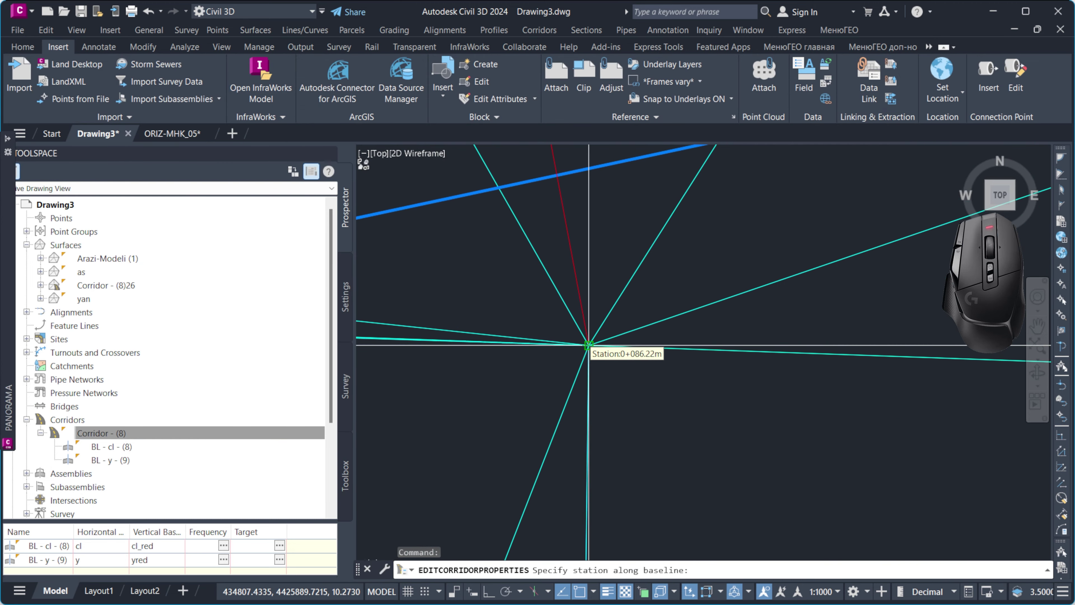
key("Return")
left_click(514, 480)
left_click(683, 434)
left_click(550, 279)
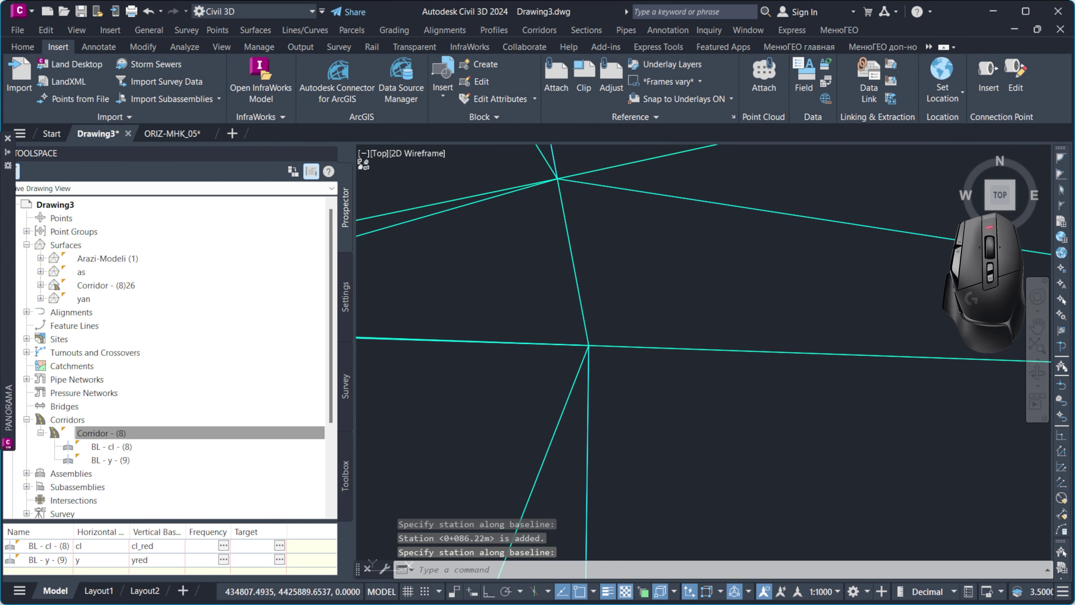
Orbit the corridor surface in 3D to examine the strip between main line and branch after adding the manual stations
left_click(622, 363)
right_click(622, 362)
left_click(673, 317)
left_click_drag(546, 381, 384, 266)
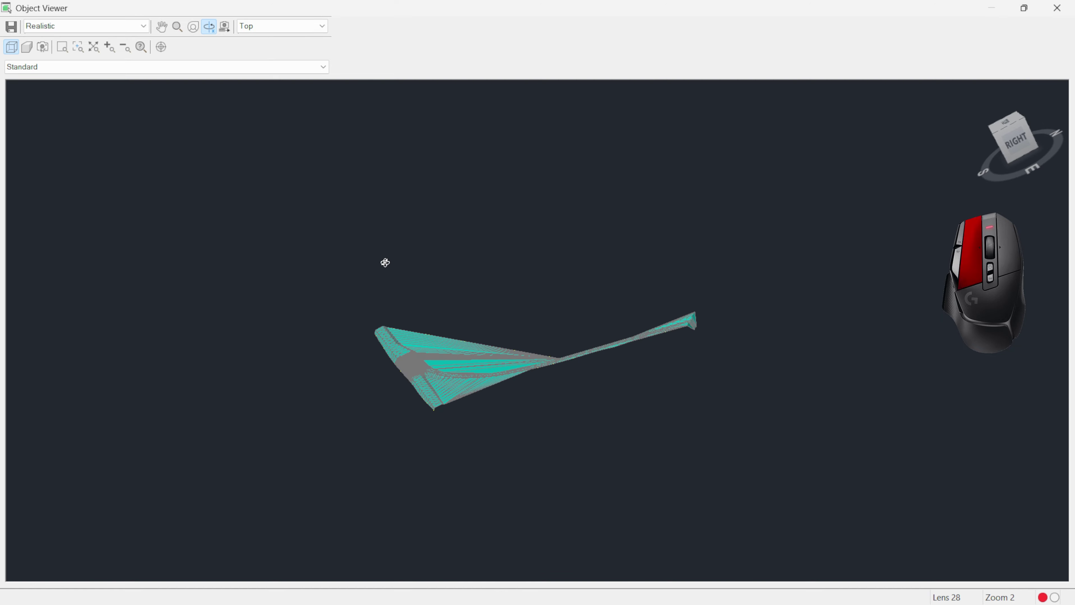
scroll(336, 354, "up", 8)
middle_click_drag(336, 353, 571, 374)
left_click_drag(548, 305, 600, 406)
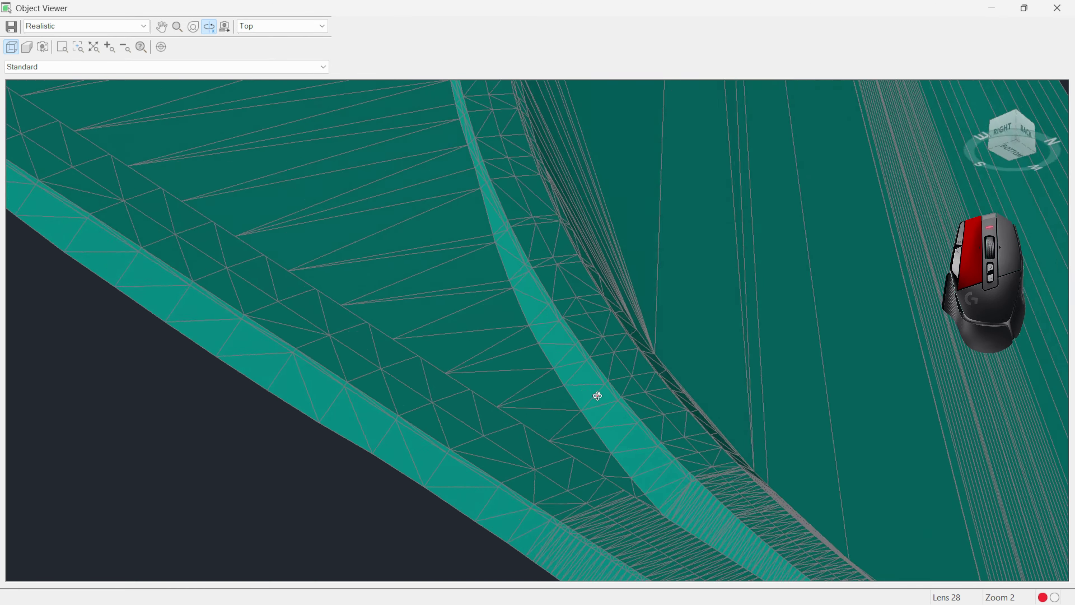
scroll(738, 357, "down", 8)
key("Escape")
Change the surface style of Corridor - (8)26 so its triangles are hidden
scroll(720, 360, "down", 6)
left_click(631, 315)
right_click(631, 315)
key("Escape")
key("Escape")
left_click(638, 325)
right_click(639, 325)
left_click(688, 512)
left_click(470, 292)
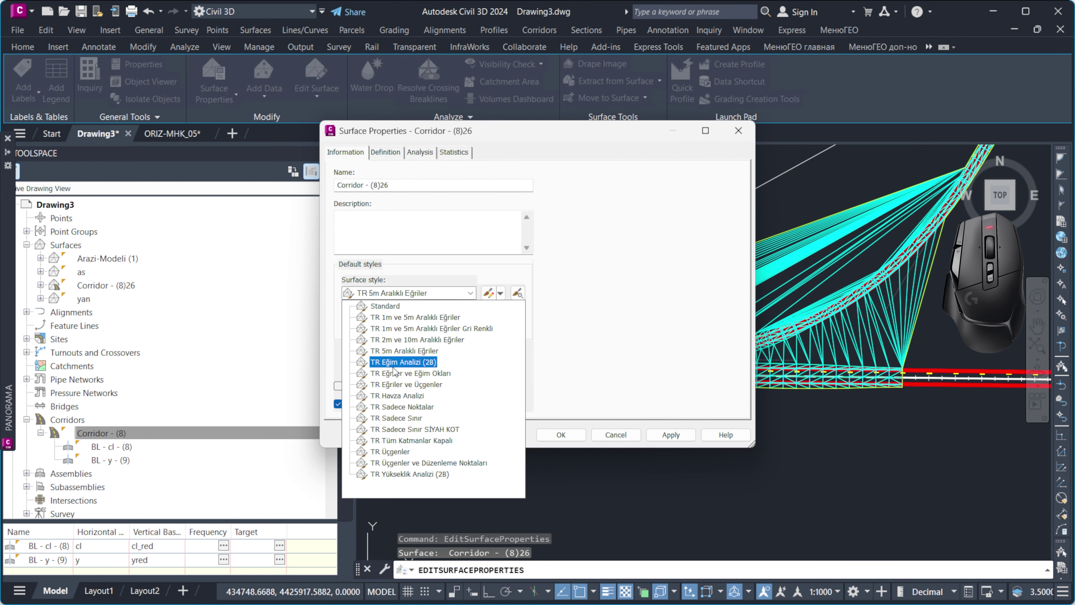
left_click(405, 451)
left_click(560, 435)
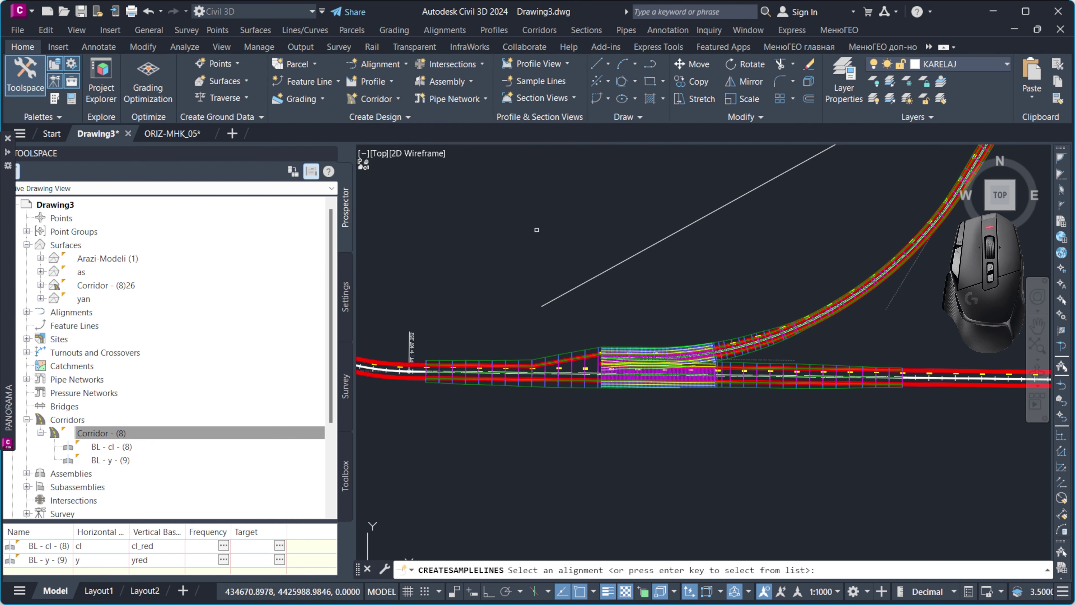
Create four sample lines on alignment cl across the junction, at about stations 1+274, 1+305, 1+336 and 1+374, with 50 m left and right swaths
key("Return")
left_click(535, 372)
middle_click_drag(583, 492, 542, 291)
scroll(512, 377, "down", 2)
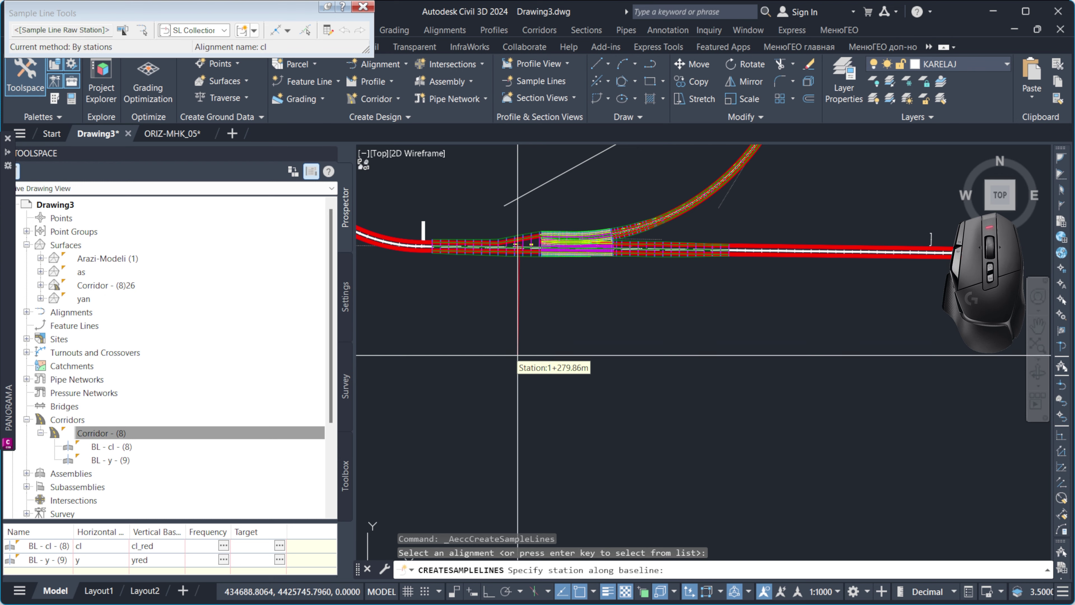
scroll(557, 247, "up", 5)
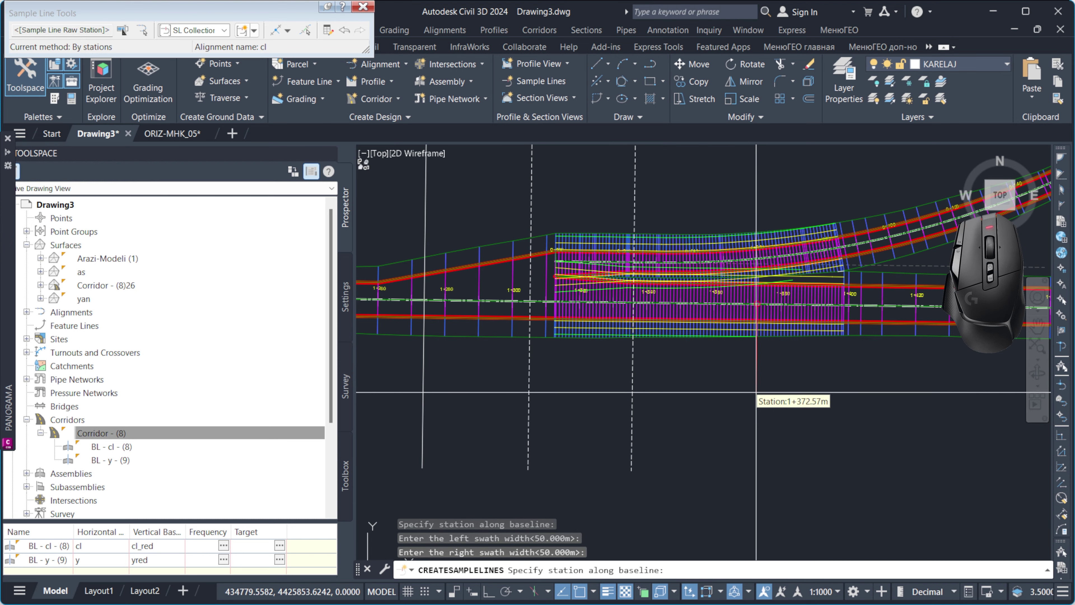
key("Return")
left_click(538, 97)
left_click(480, 439)
left_click(436, 438)
key("Escape")
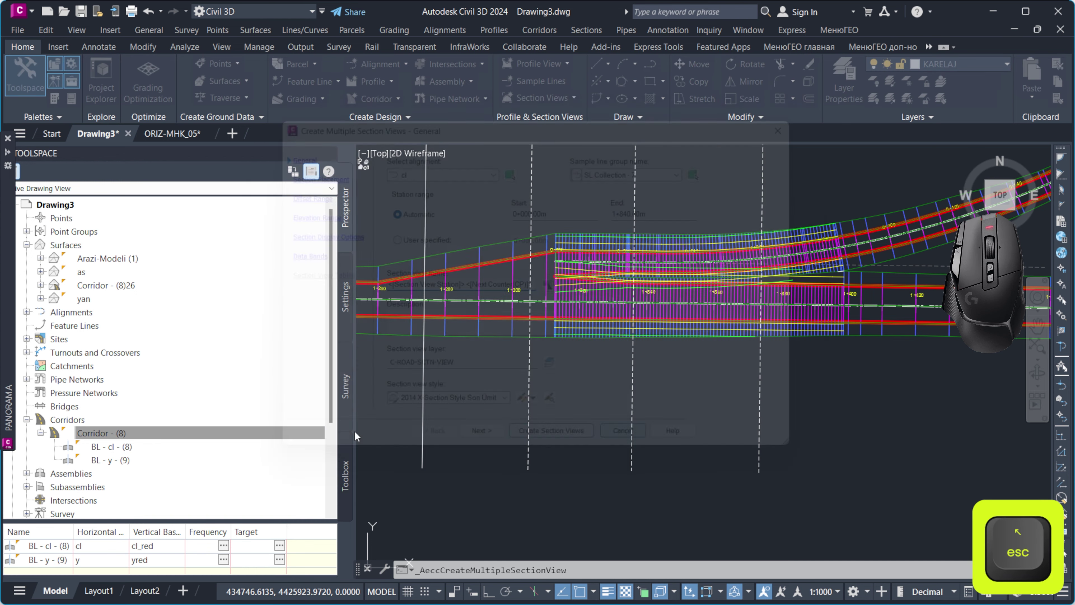
Add Corridor - (8) and its surface Corridor - (8)26 to the sampled section sources of sample line group SL Collection - 7
double_click(109, 422)
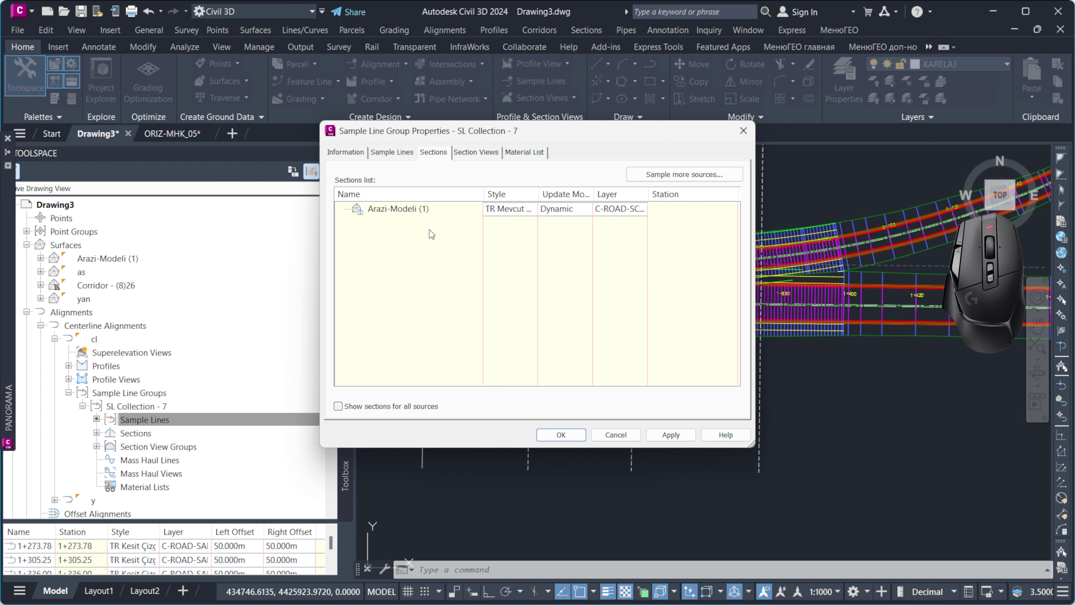
left_click(655, 176)
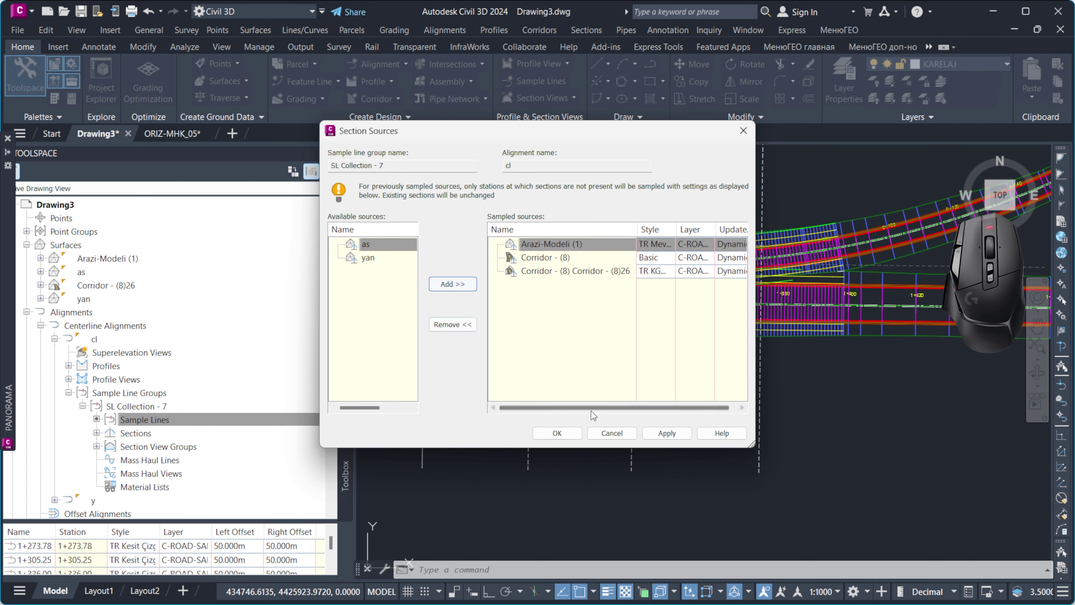
left_click(556, 433)
left_click(557, 435)
Create multiple section views from the cl sample lines and place them in an empty area of the drawing
key("Return")
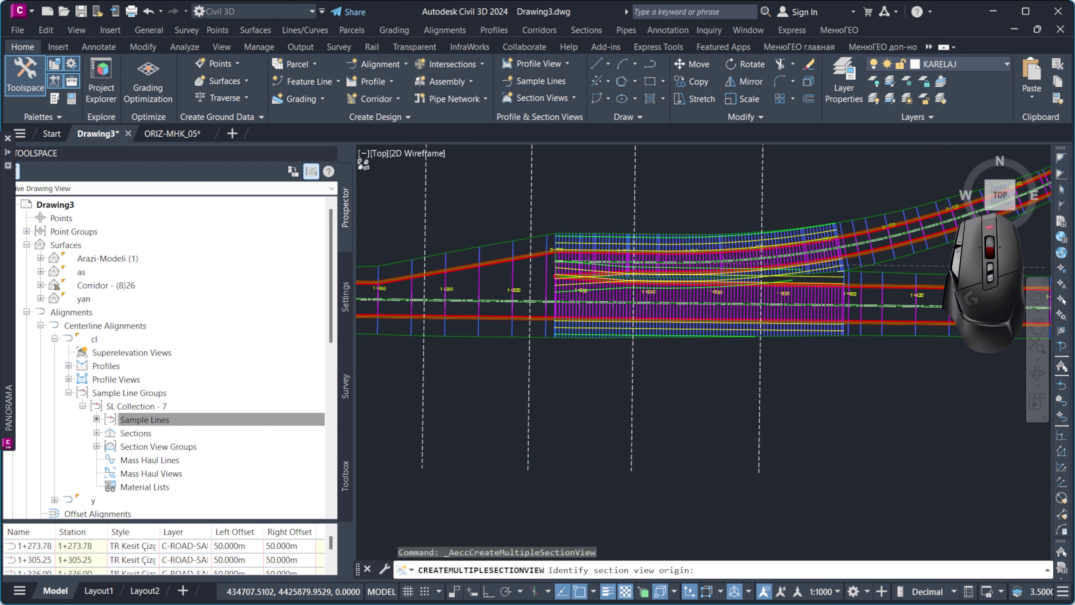
scroll(677, 296, "down", 5)
left_click(673, 347)
Draw a line along the top of the main-line pavement, starting at its ditch-side edge, in the section view at 1+373.908
scroll(751, 308, "up", 10)
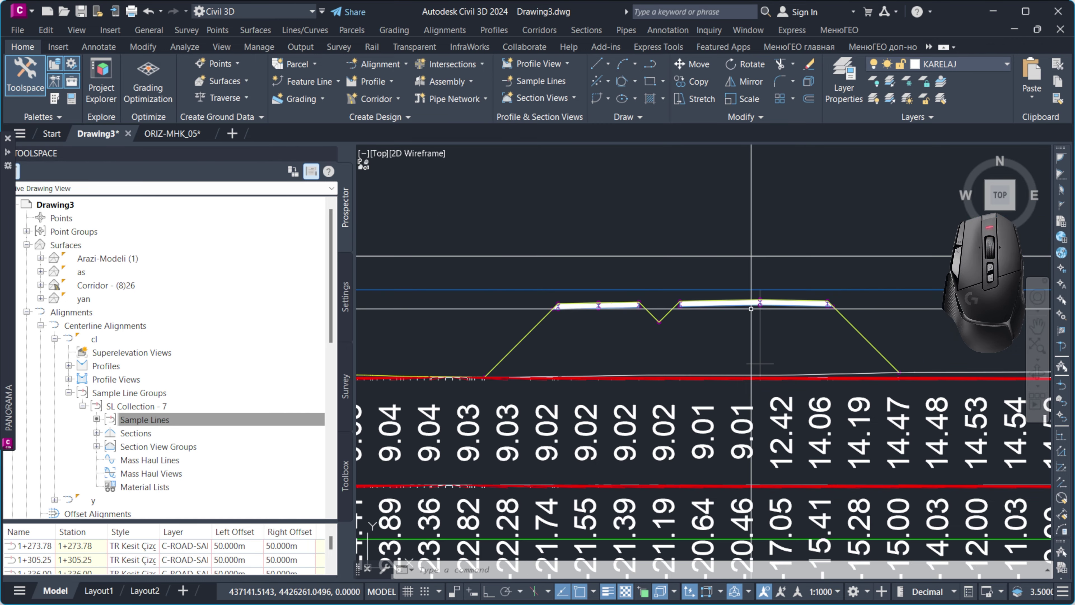
scroll(751, 308, "up", 2)
scroll(728, 317, "down", 5)
scroll(707, 328, "up", 7)
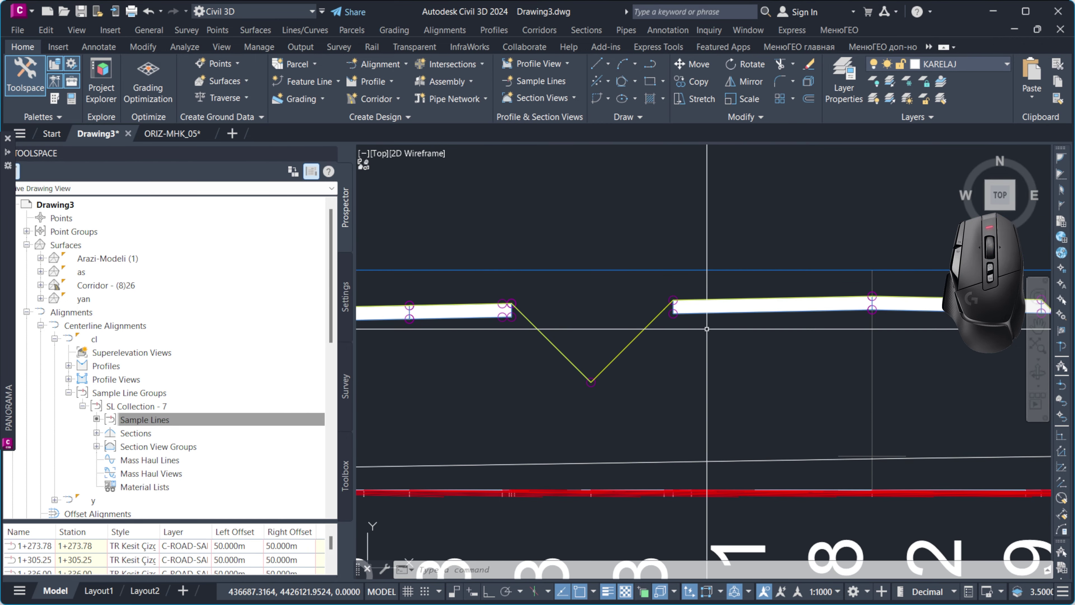
key("space")
scroll(624, 302, "up", 6)
key("Escape")
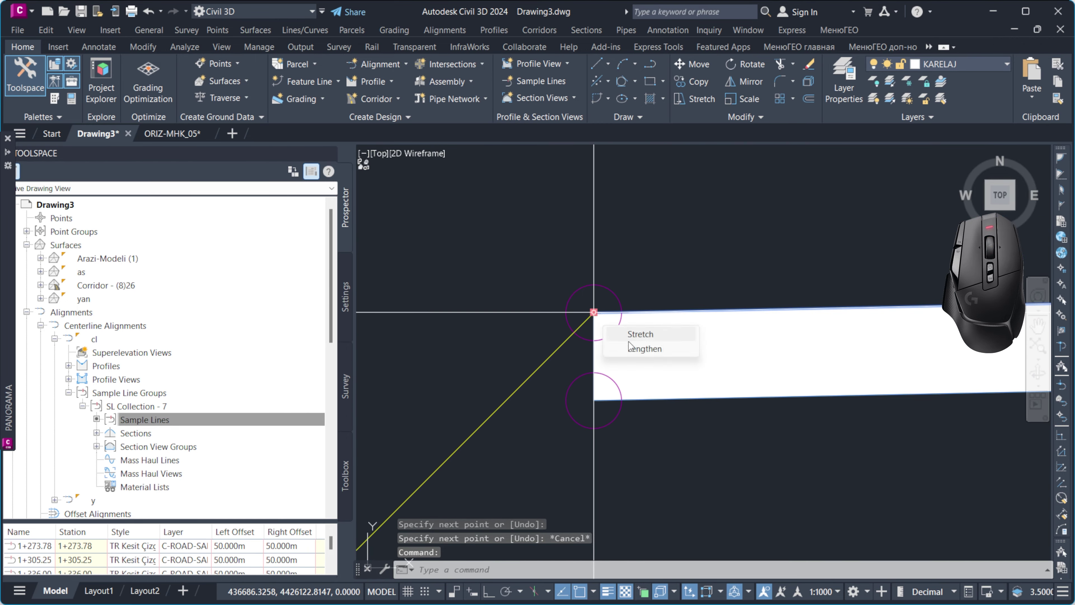
Try to lengthen the line on the pavement top from its ditch-side end
left_click(639, 348)
scroll(652, 339, "down", 4)
scroll(851, 338, "up", 4)
scroll(765, 362, "down", 5)
key("Escape")
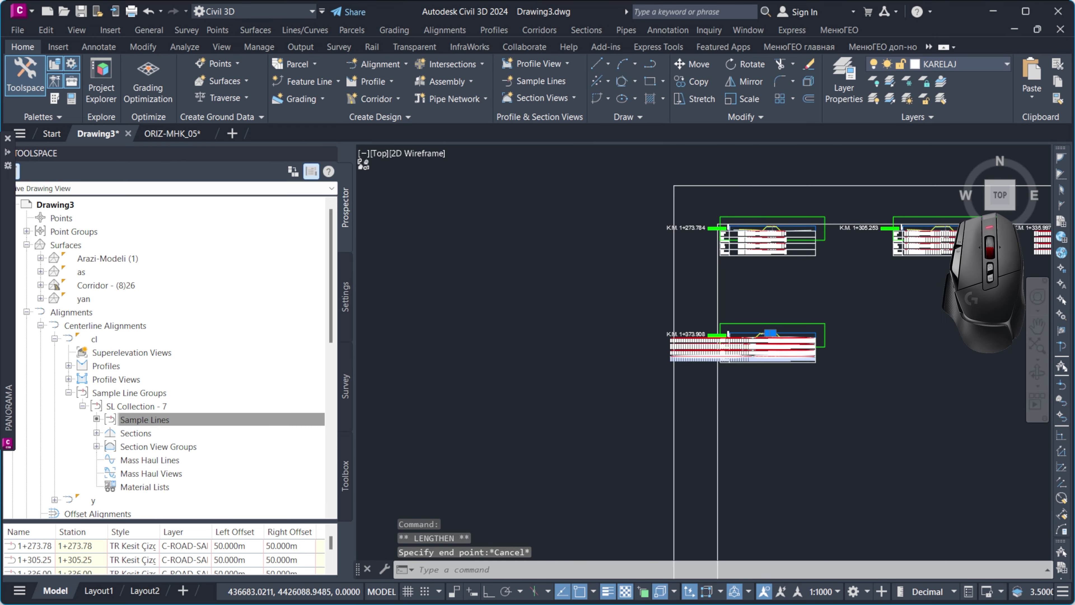